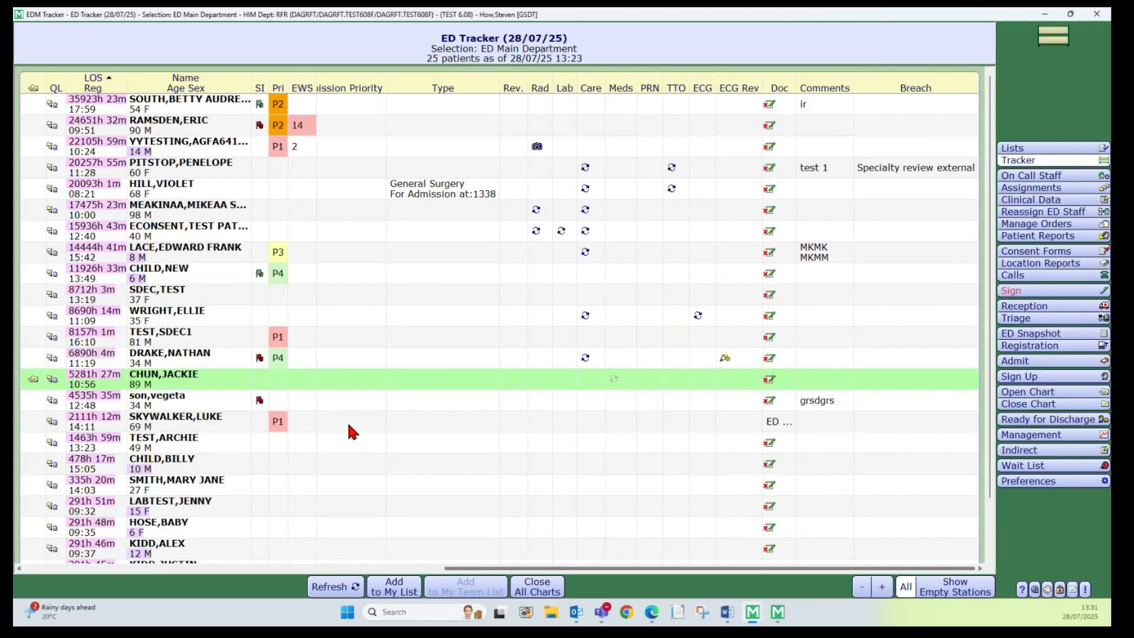
- Open the patient's chart and queue the 'edp tto' EDP TTO Packs order set from New Sets
click(32, 380)
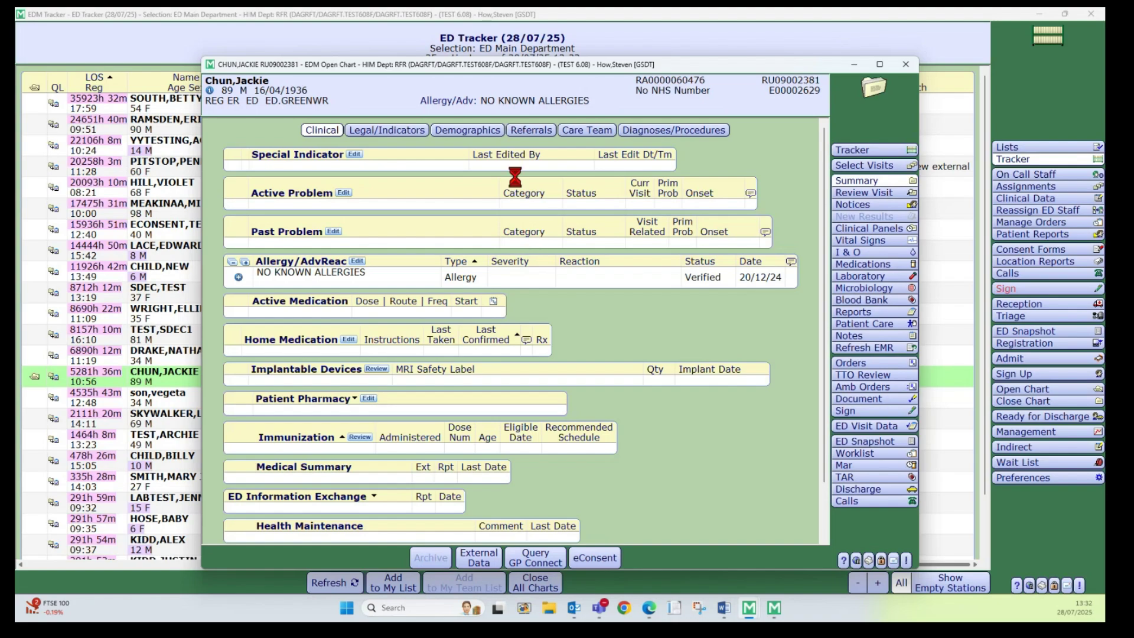
click(548, 155)
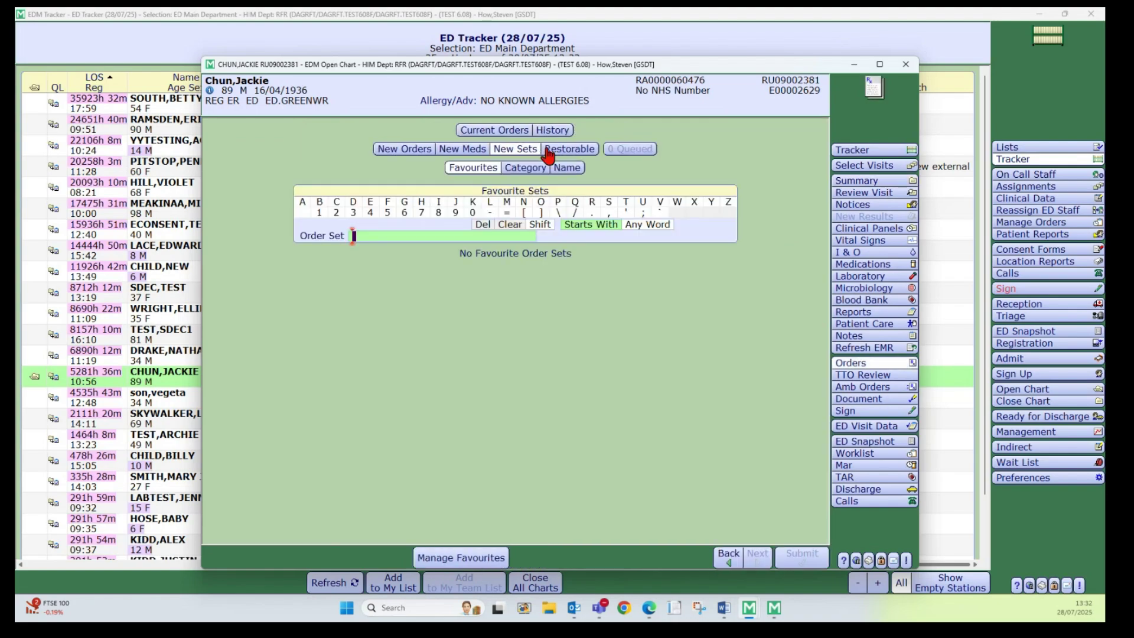
text(edp)
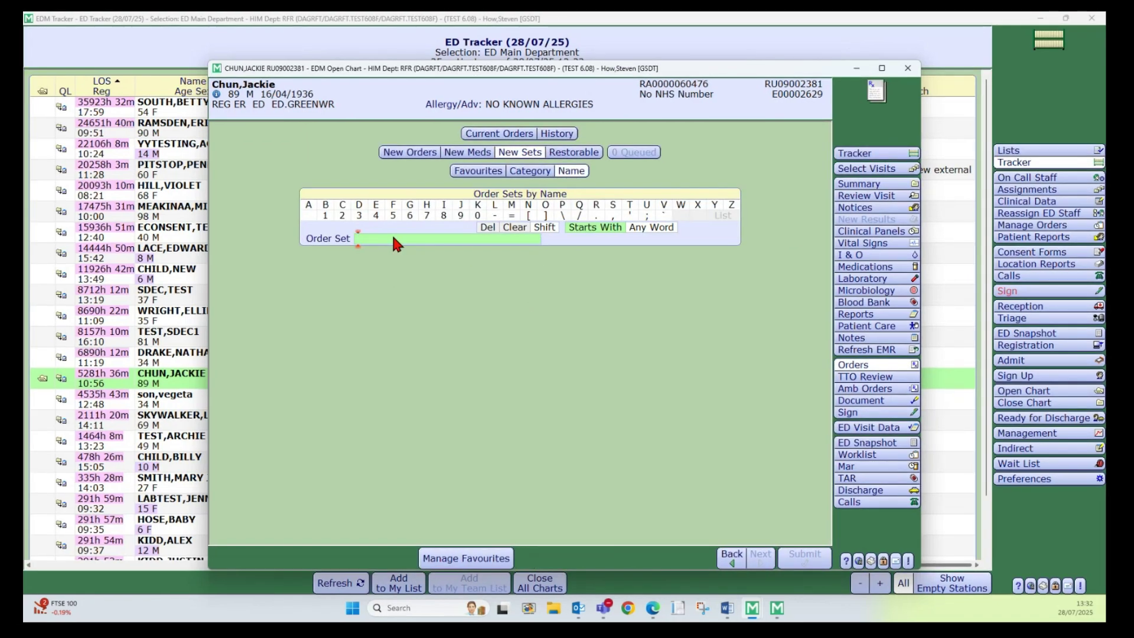
text( tto)
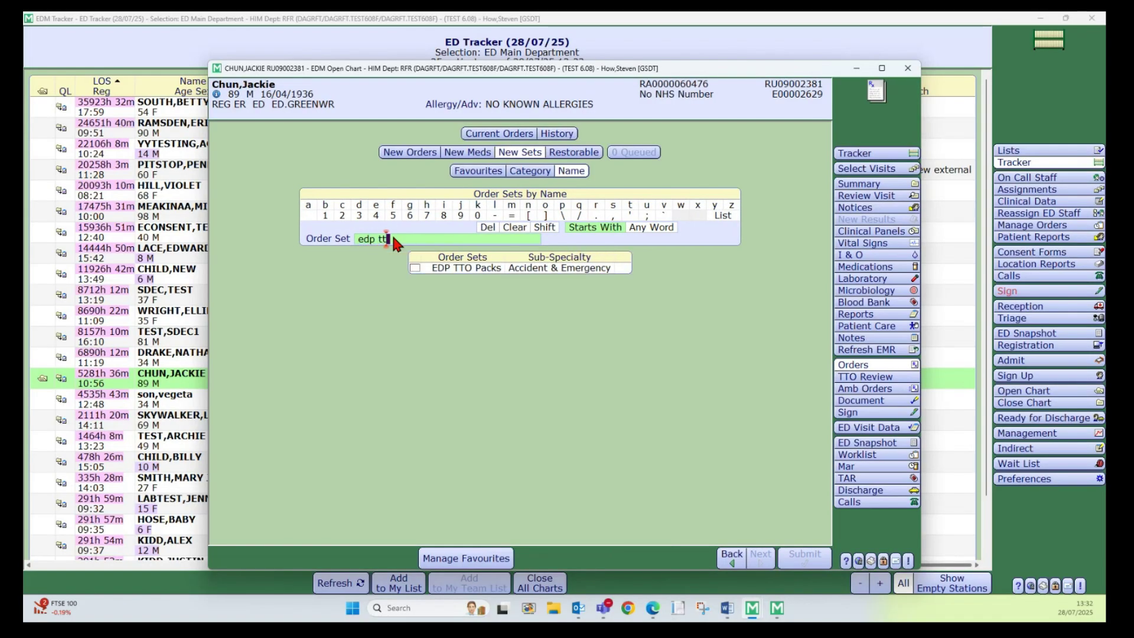
click(415, 268)
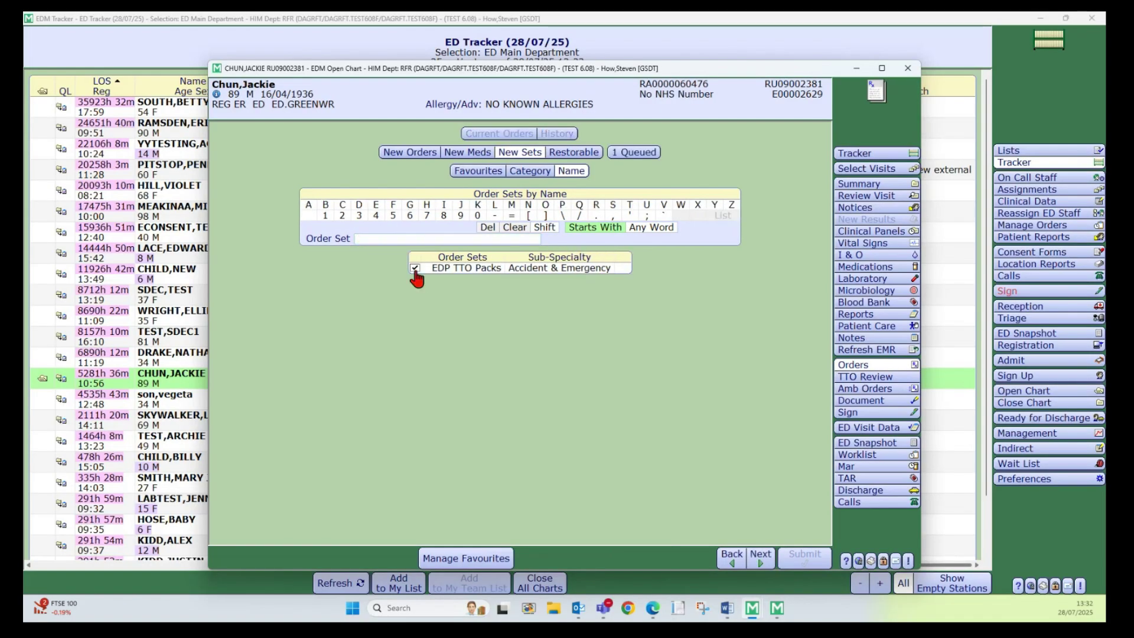
click(760, 567)
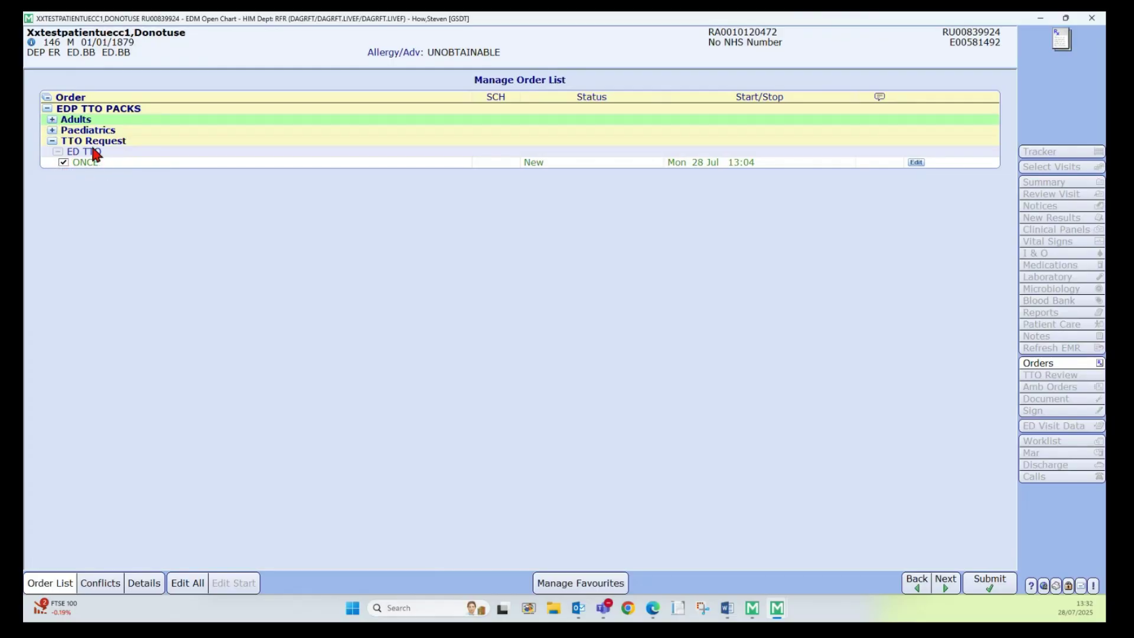
- Tick the Co-Amoxiclav 625 mg PO TDS and Prednisolone PO OD tablet orders under Adults
click(52, 120)
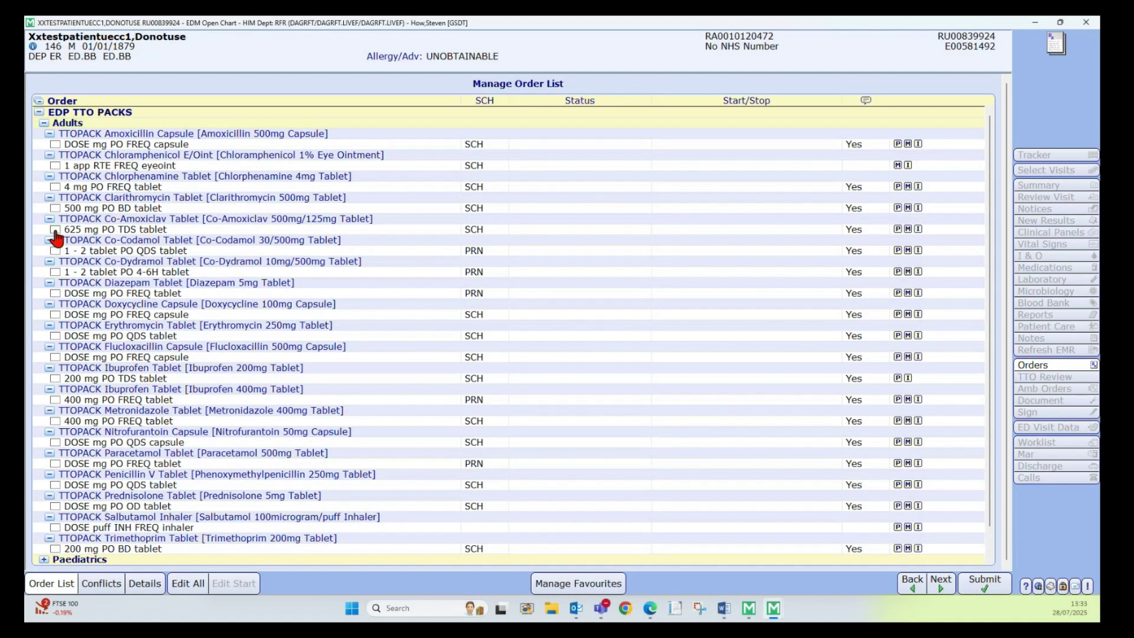
click(53, 228)
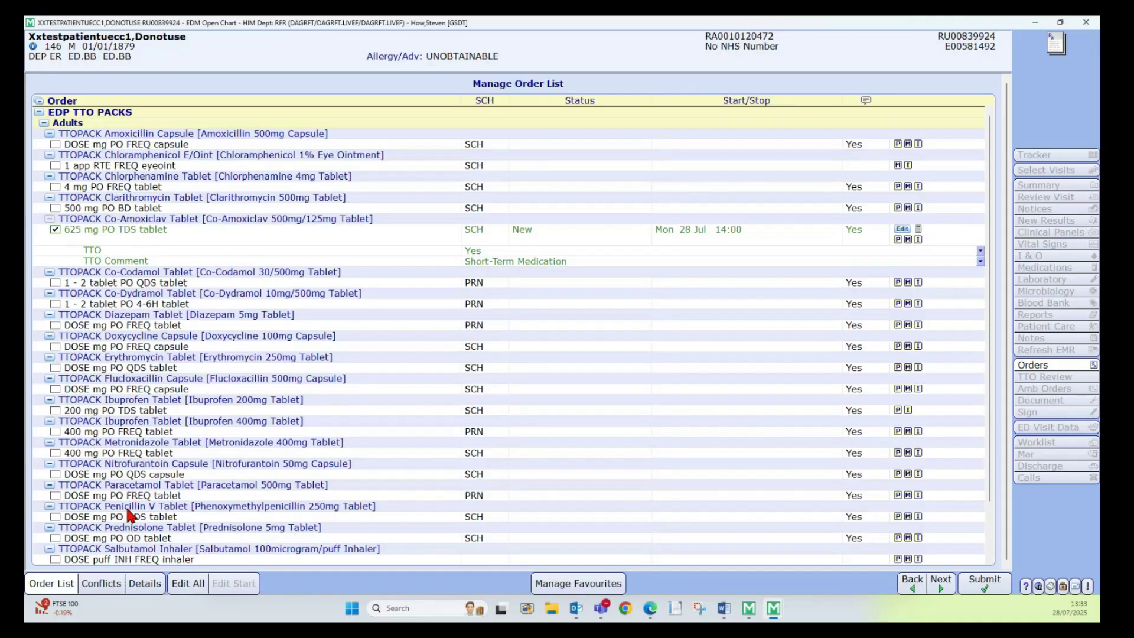
scroll(109, 520, down, 1)
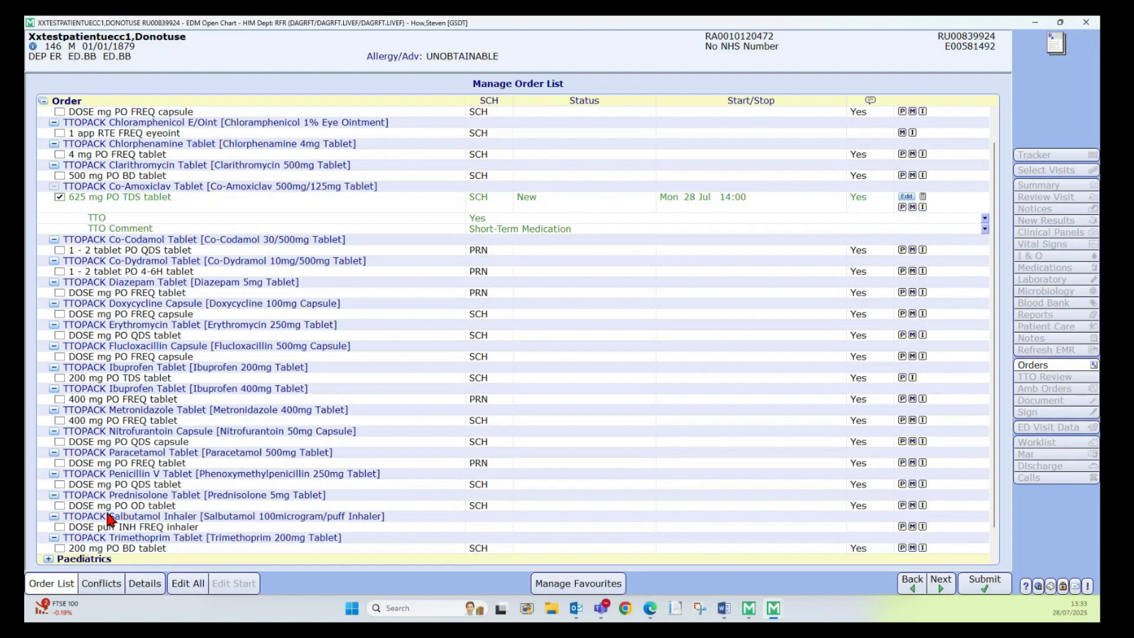
click(59, 506)
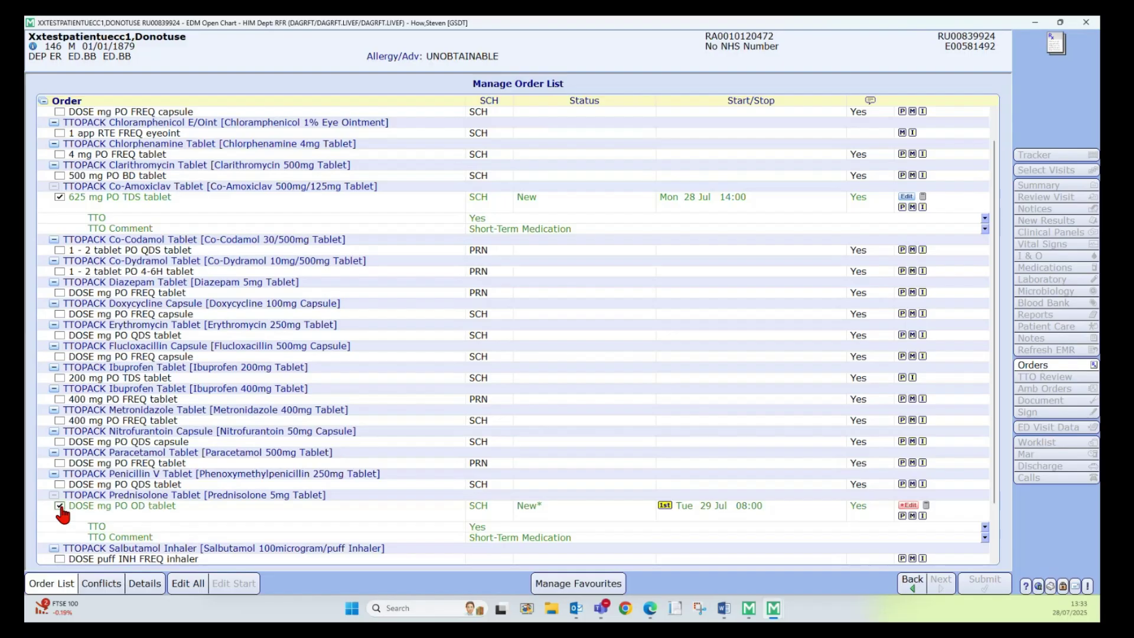
click(60, 506)
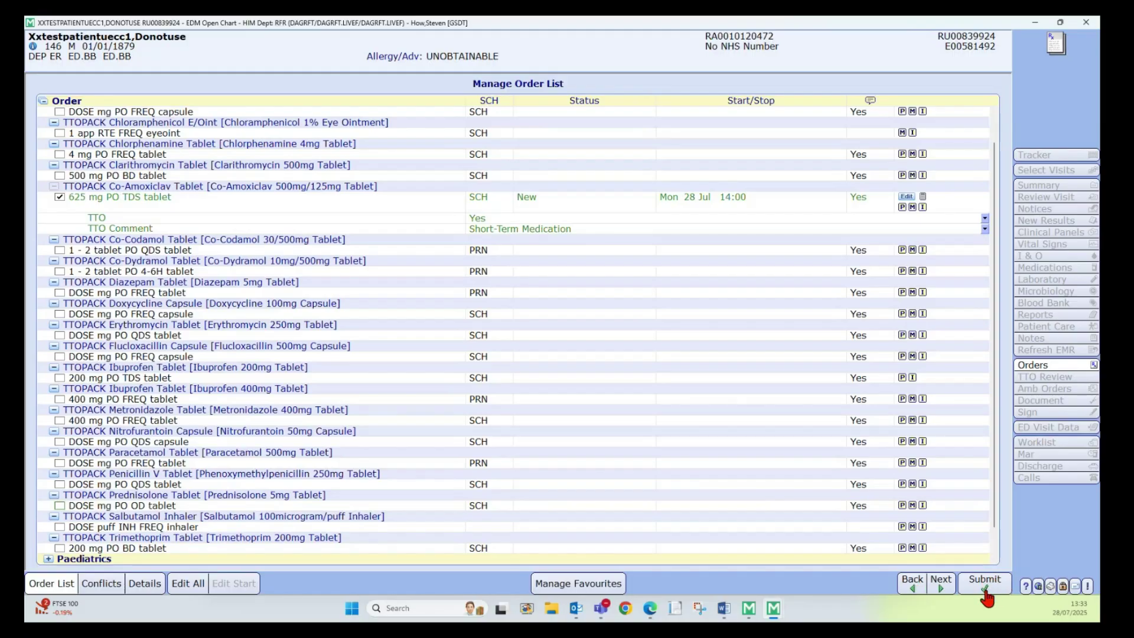
click(60, 506)
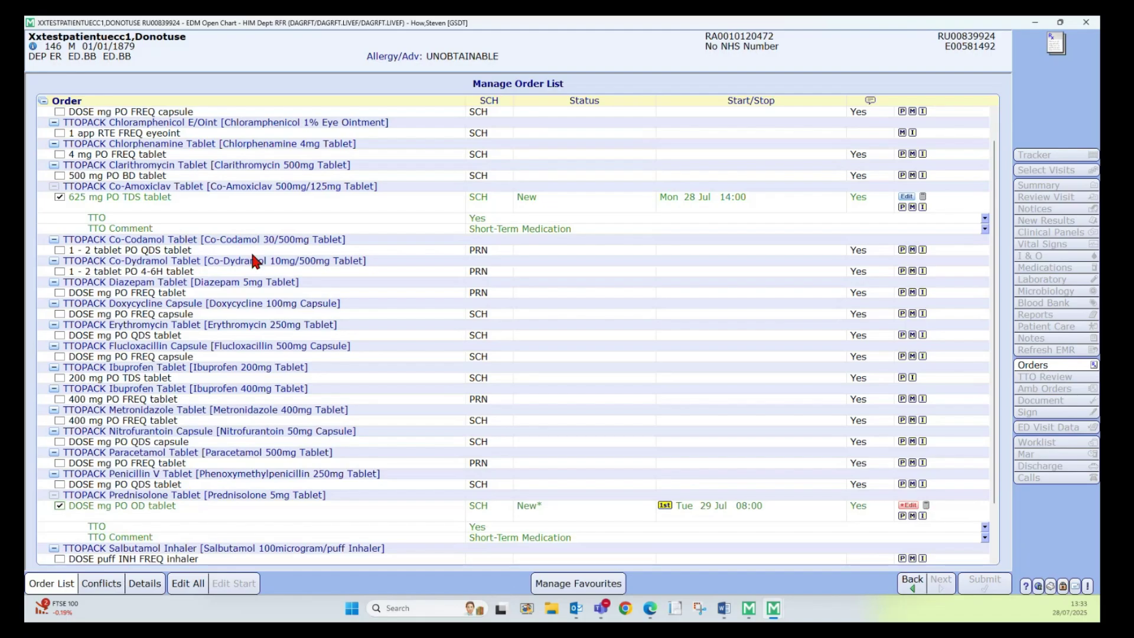
click(60, 198)
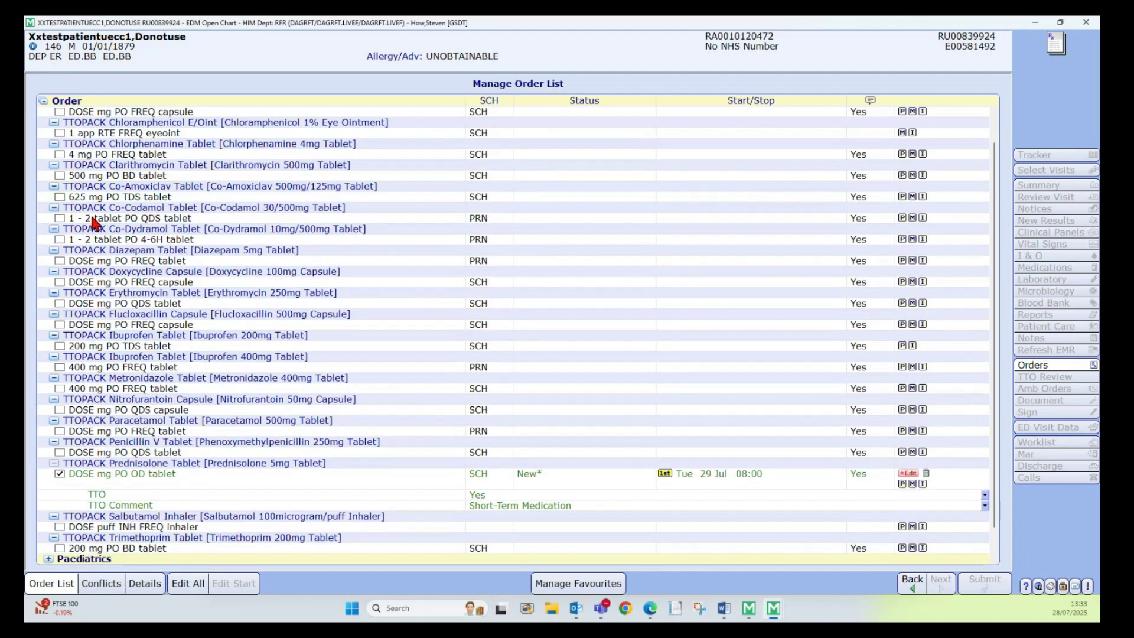
click(59, 197)
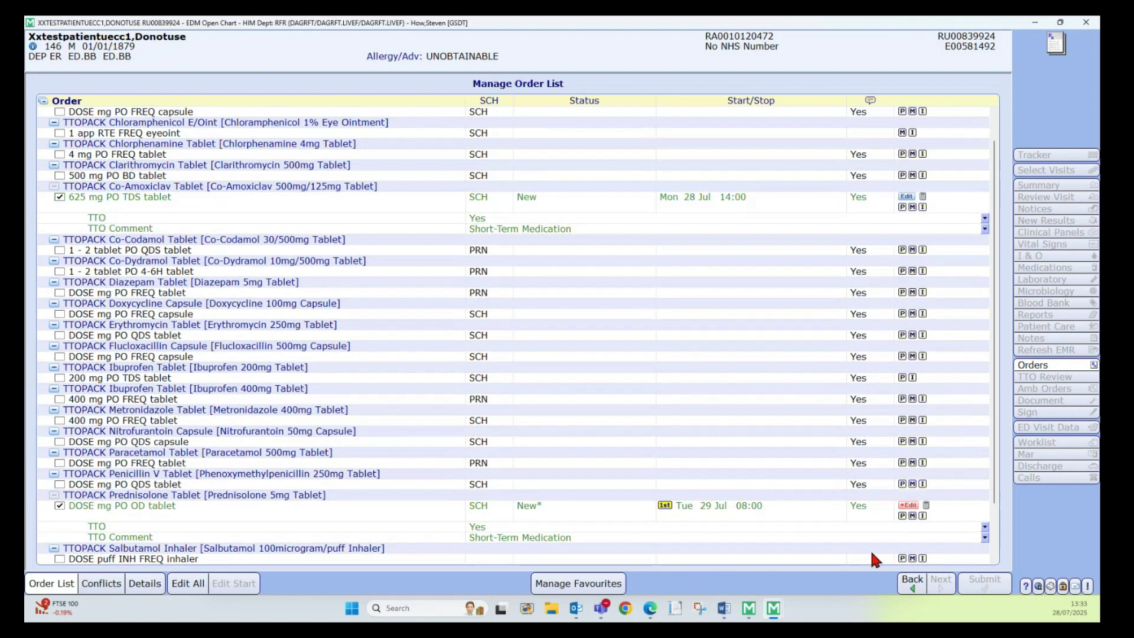
- Enter a 30 mg Prednisolone dose in the Edit All order list
click(189, 584)
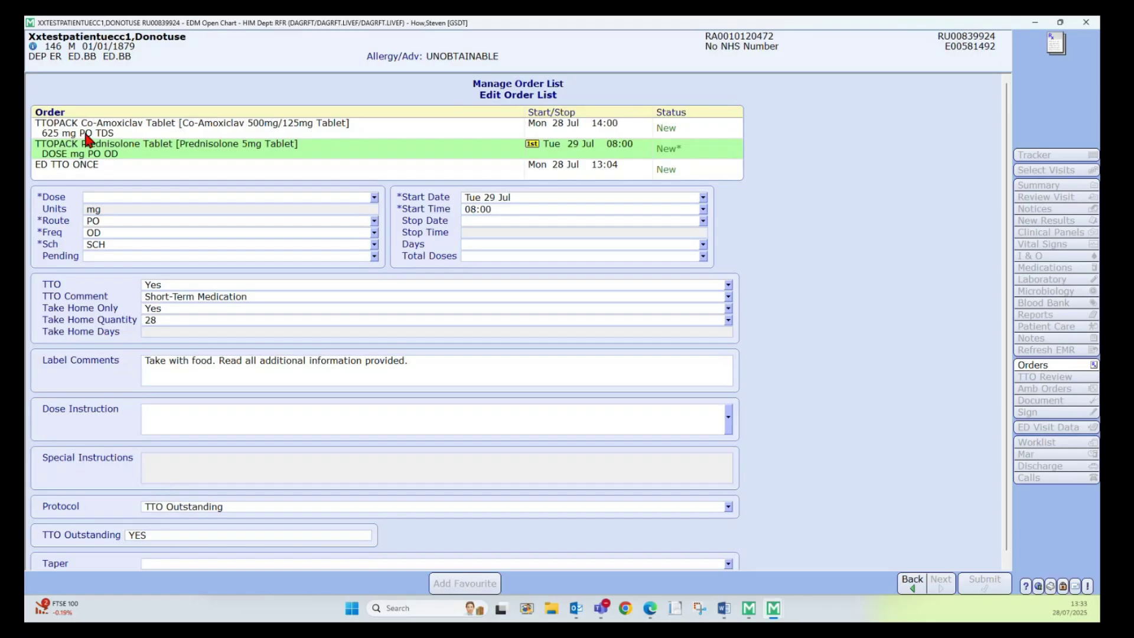
click(128, 198)
text(30)
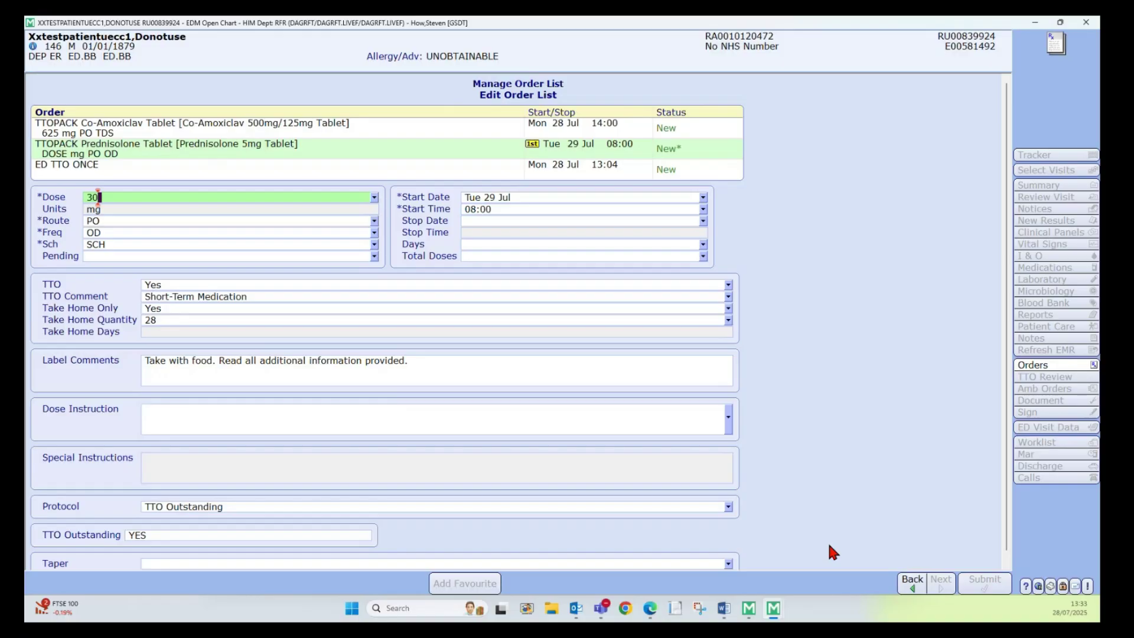
key(Return)
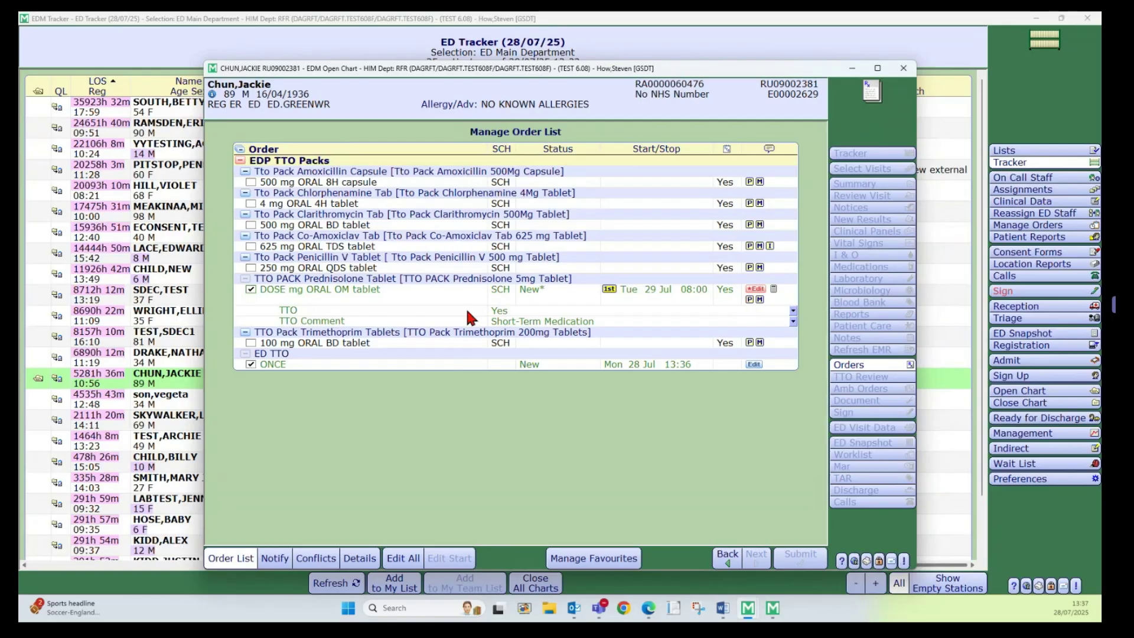
- Give the Prednisolone order the take-with-food label comment and a 30 mg dose, then submit it
click(756, 289)
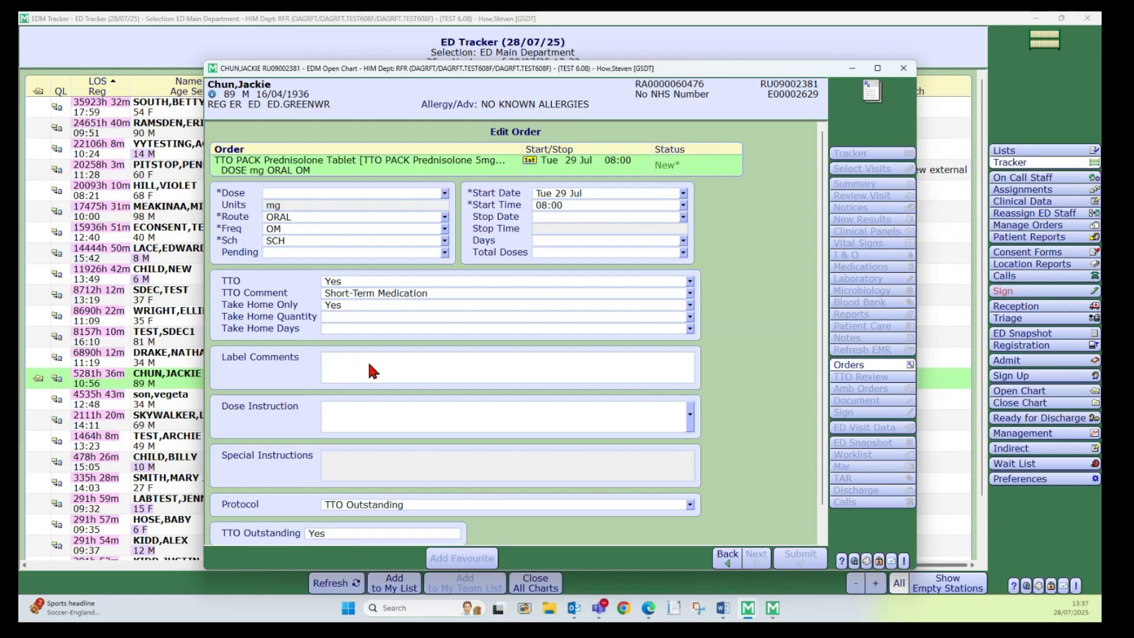
right_click(369, 370)
click(421, 413)
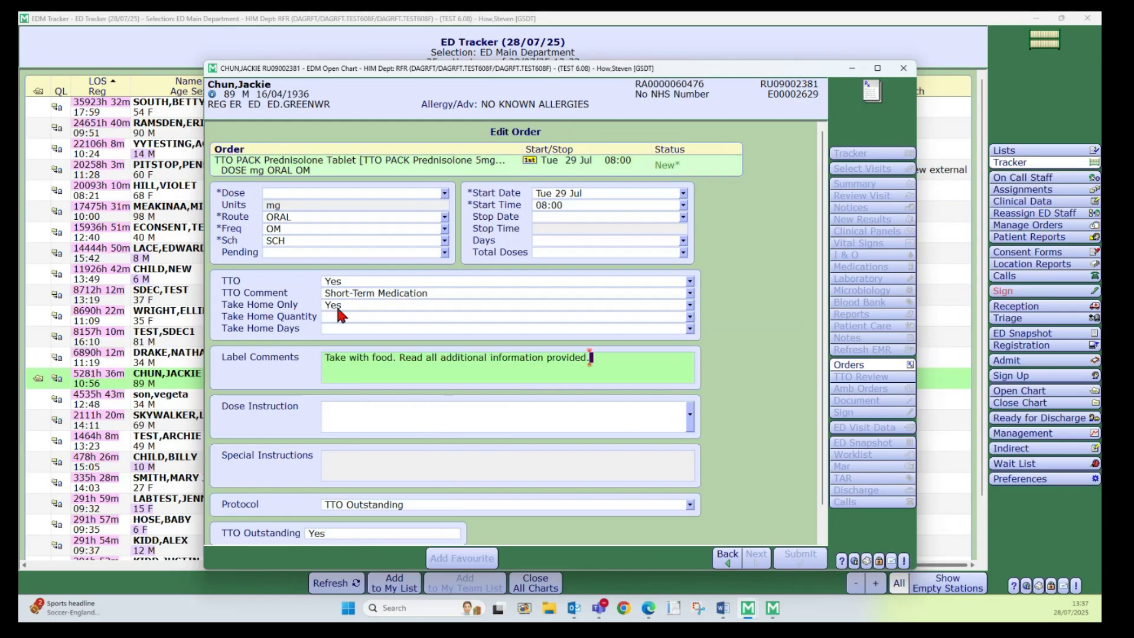
click(281, 192)
text(30)
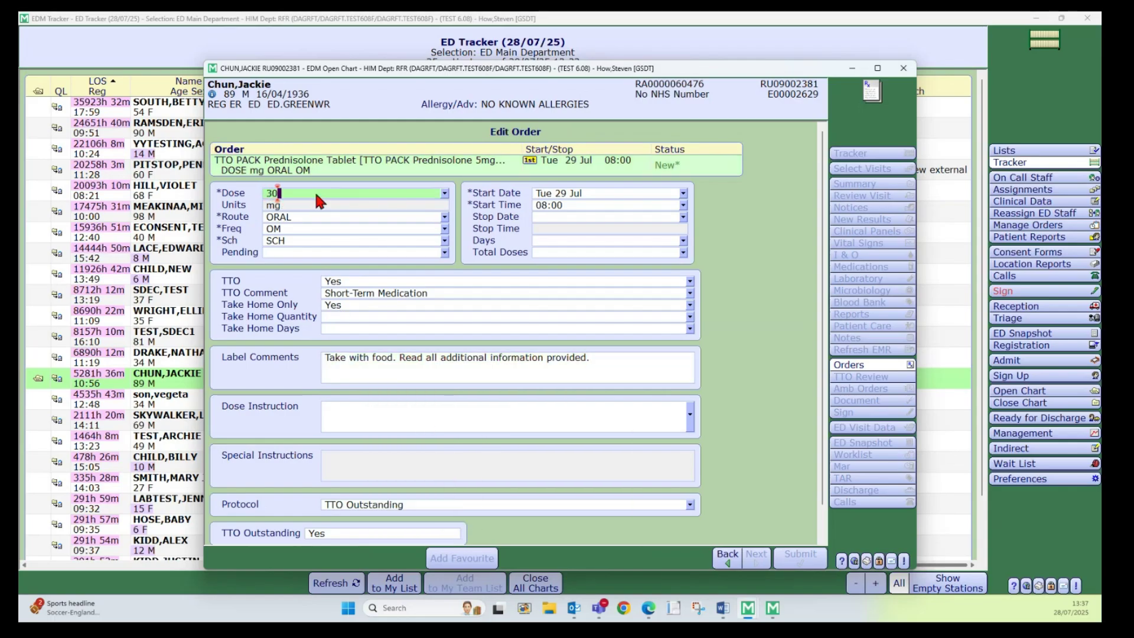
click(339, 316)
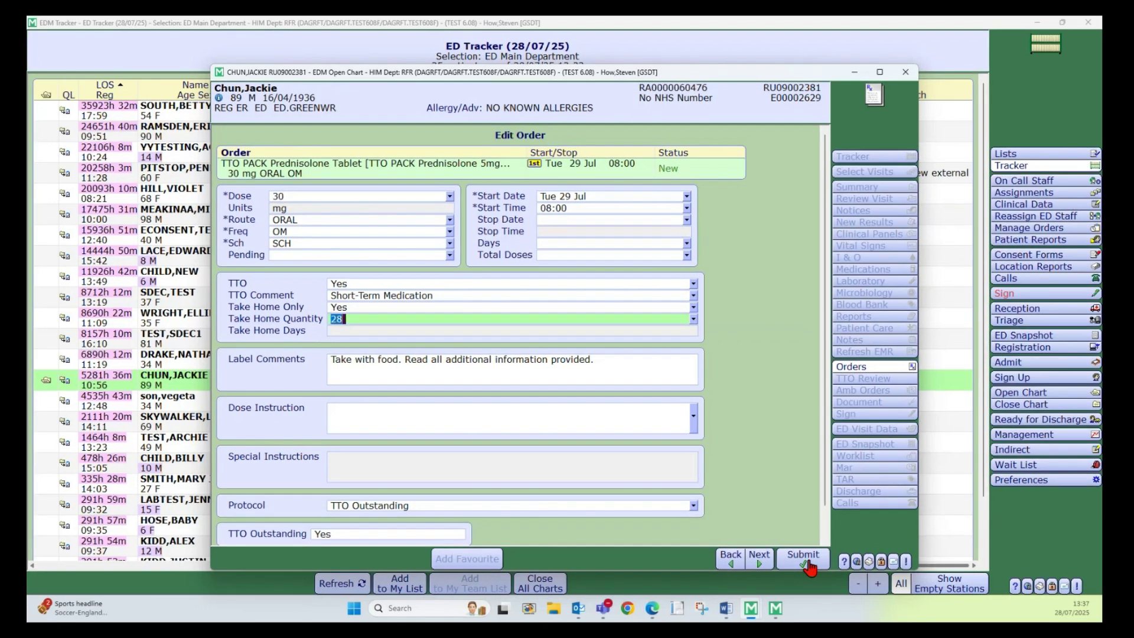
click(805, 561)
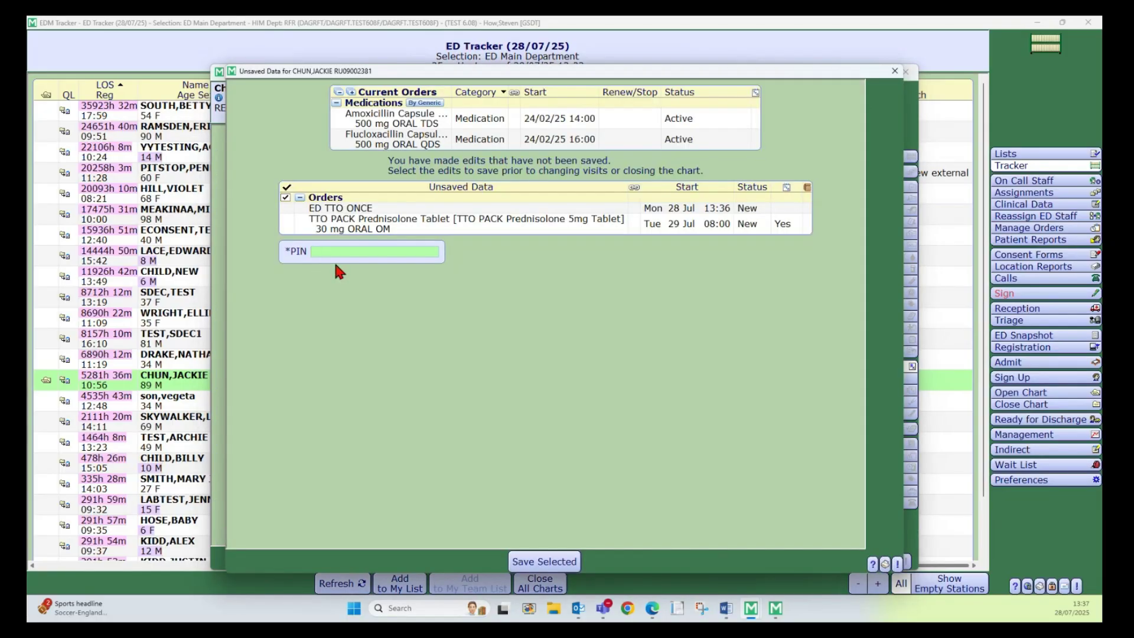
- Sign with your PIN to save the ED TTO and Prednisolone 30 mg orders
click(338, 249)
text(****)
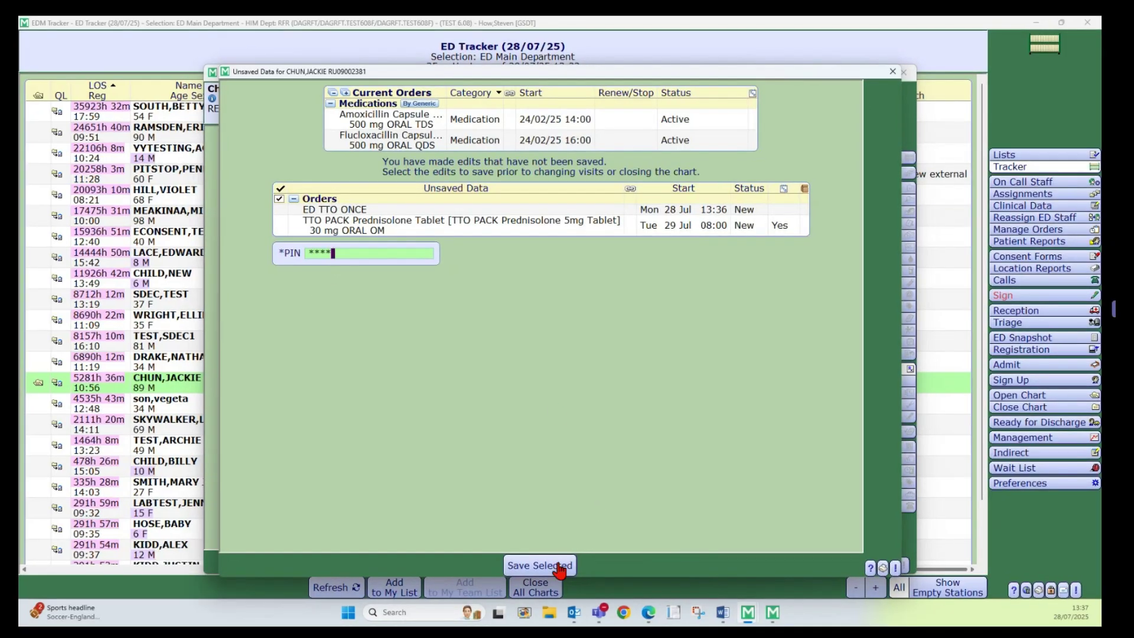
click(557, 566)
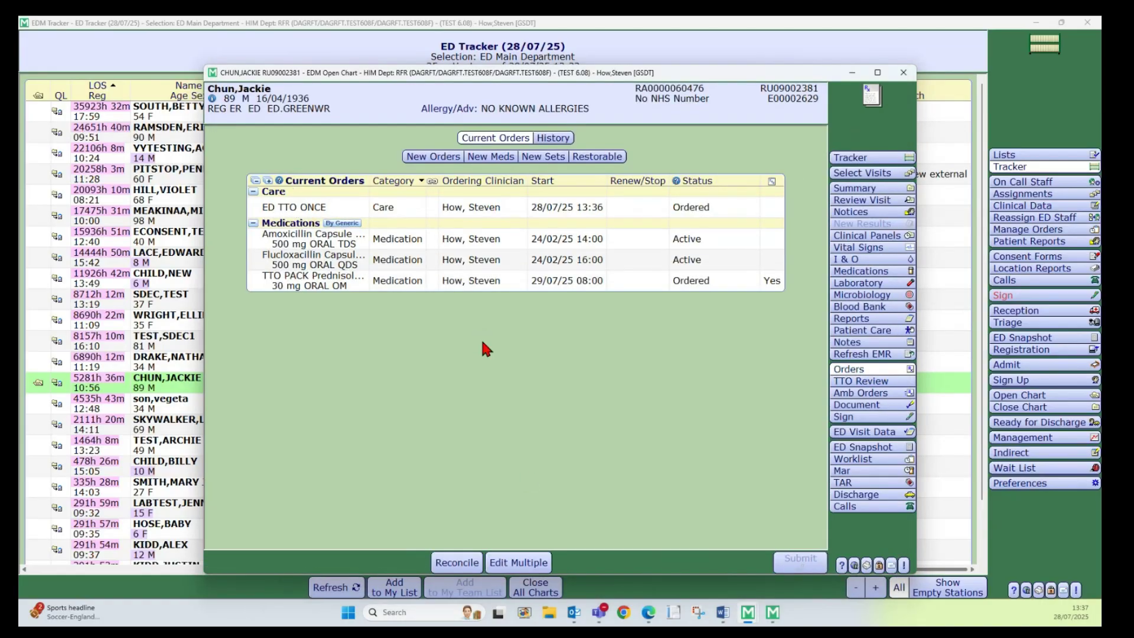
click(851, 159)
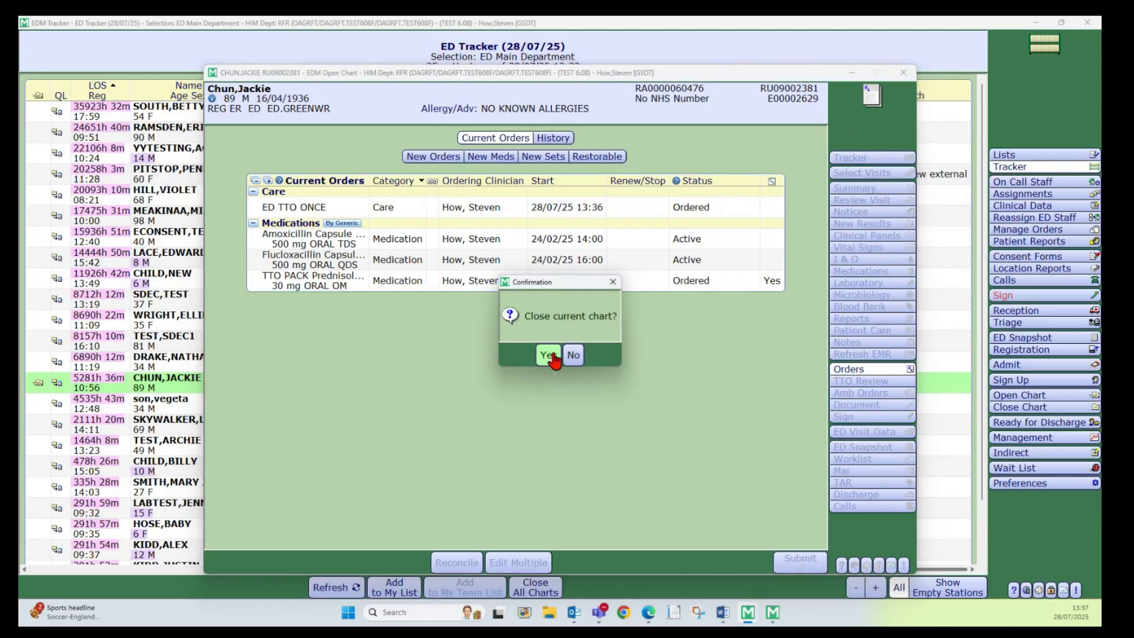
- Confirm closing the patient's chart to return to the ED Tracker
click(549, 356)
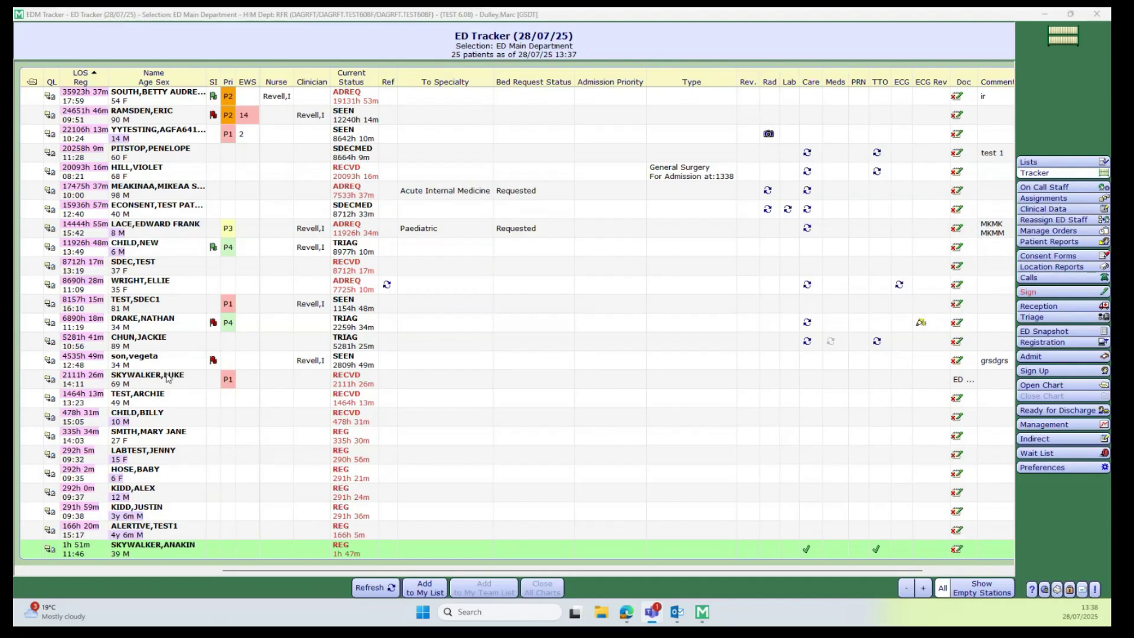
- Create a new ED TTO Pack Log document from the patient's Document/Write Note
click(51, 342)
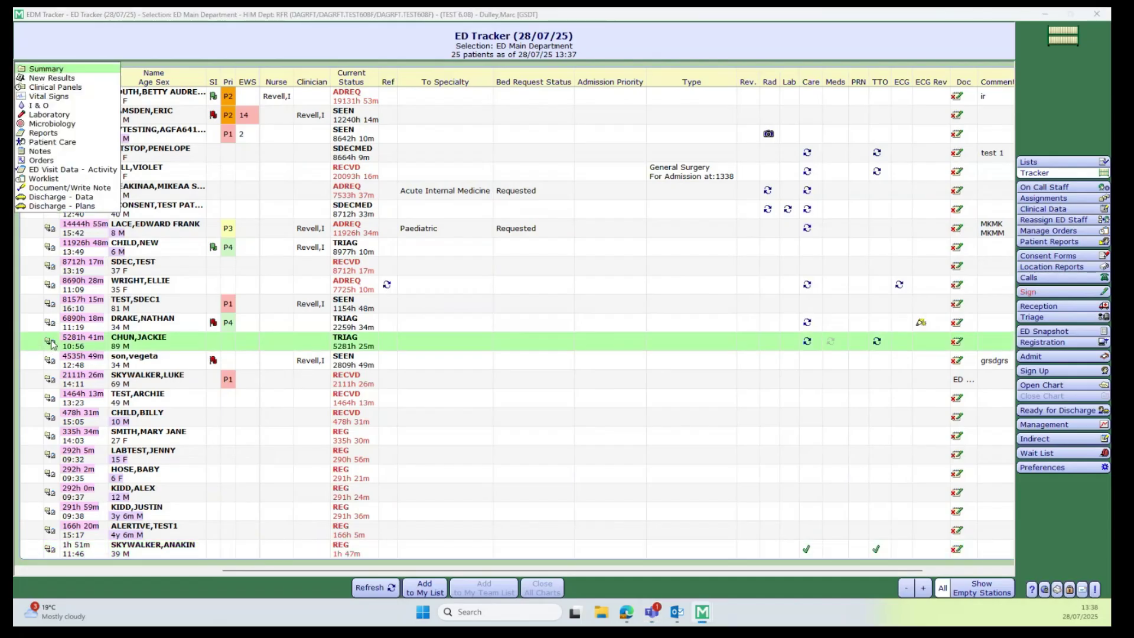
click(63, 189)
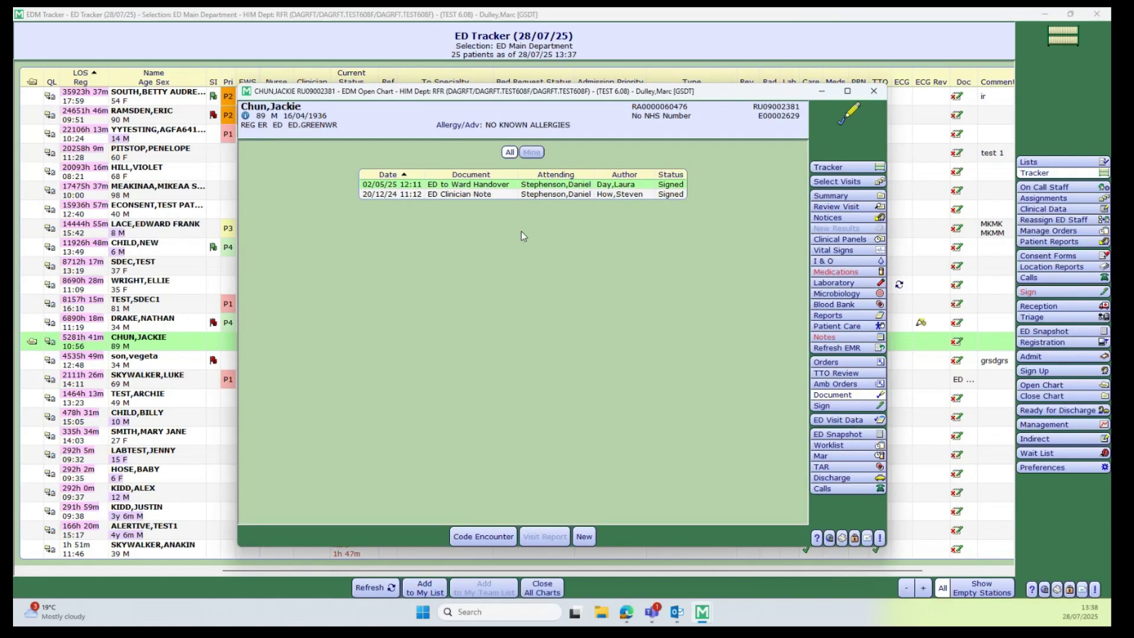
click(587, 538)
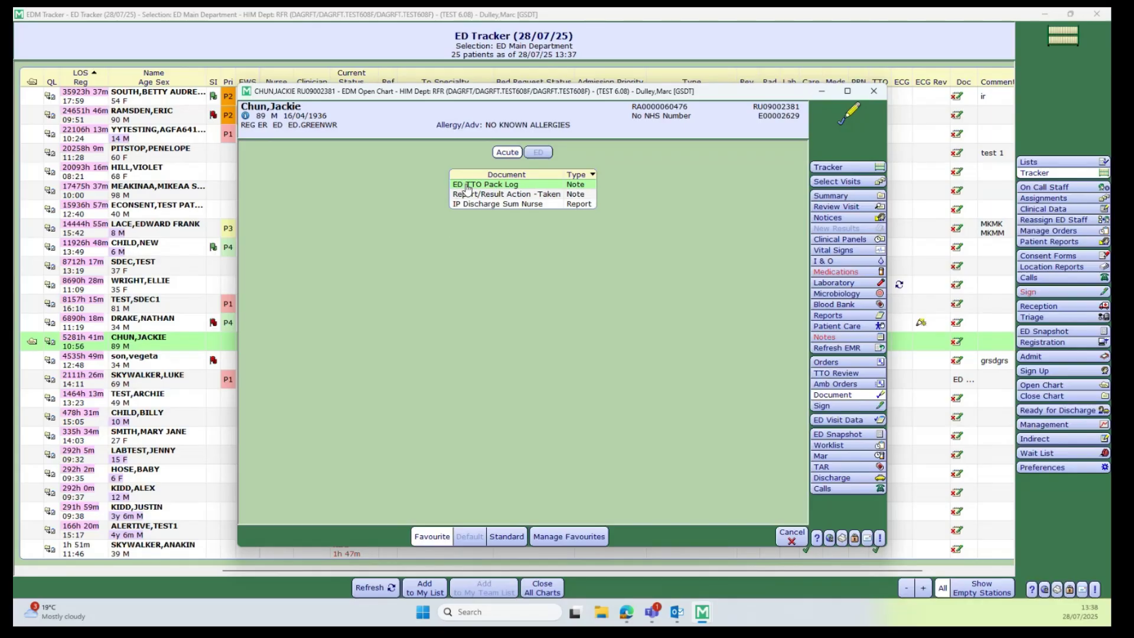
double_click(504, 186)
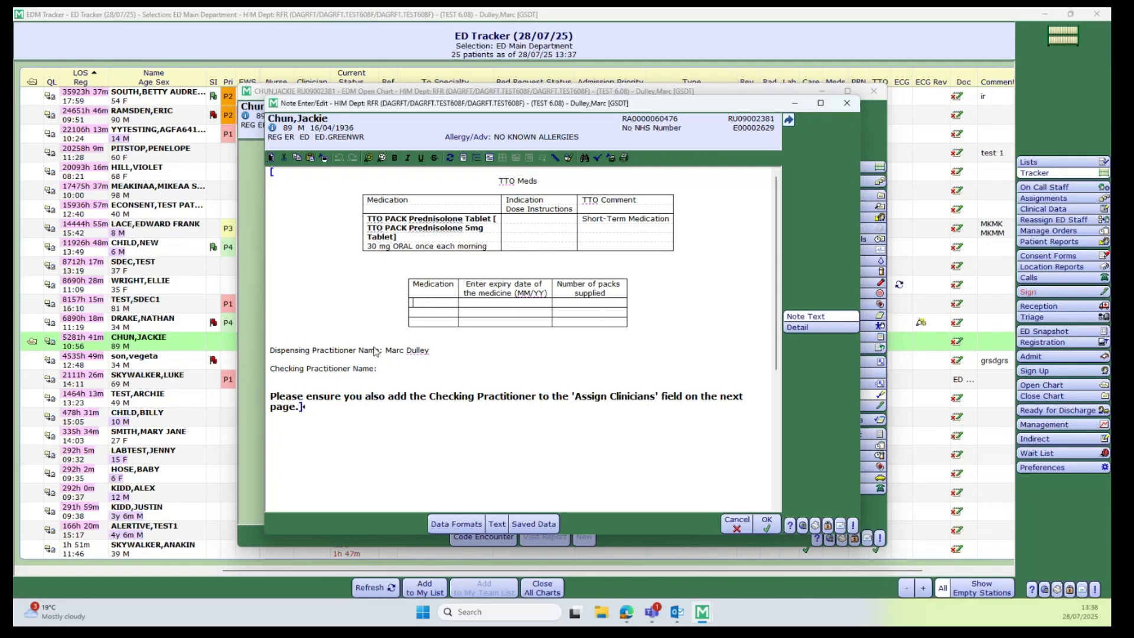
- Record Prednisolone, expiry 01/08/25, 1 pack and the checking practitioner's name in the pack log
text(Prednisolone)
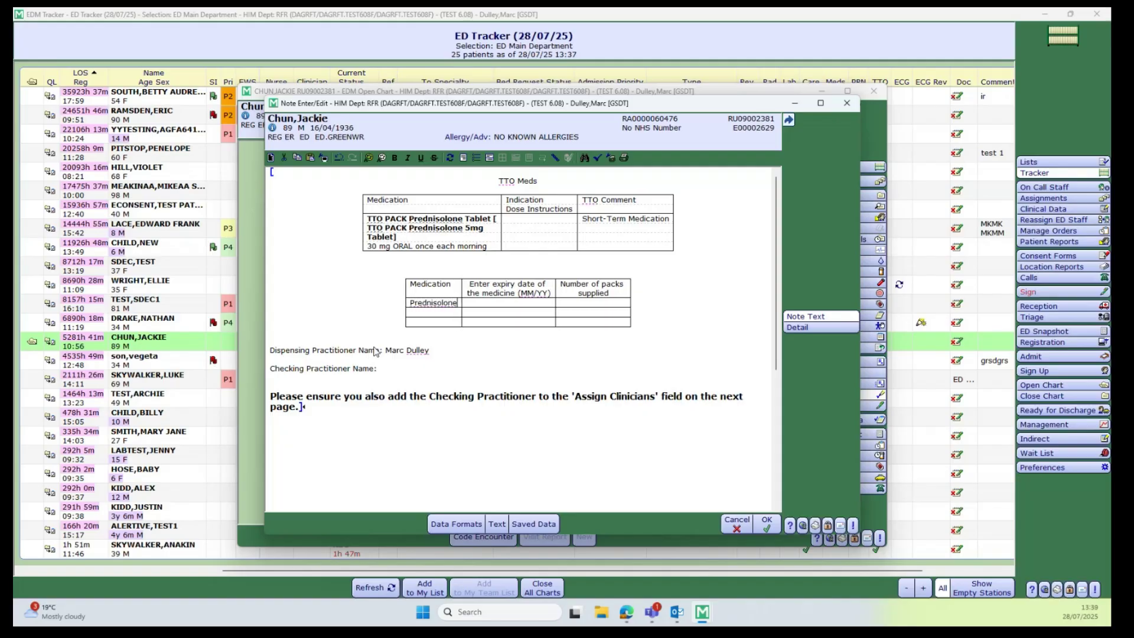
click(483, 309)
text(01/08/25)
click(609, 306)
text(1)
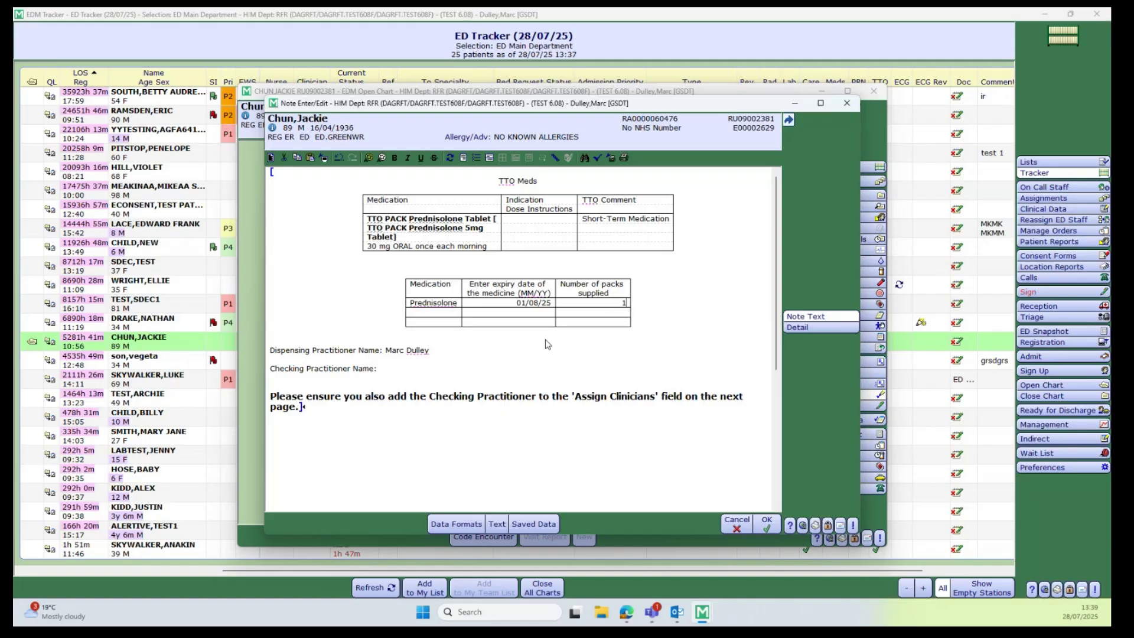
click(447, 376)
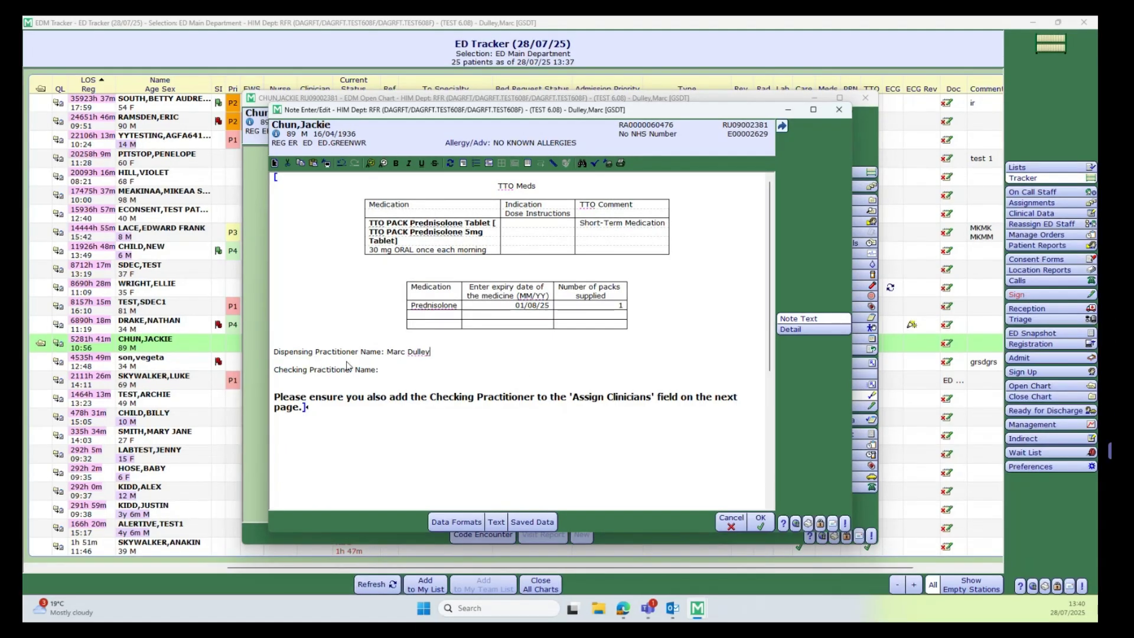
click(387, 376)
click(761, 524)
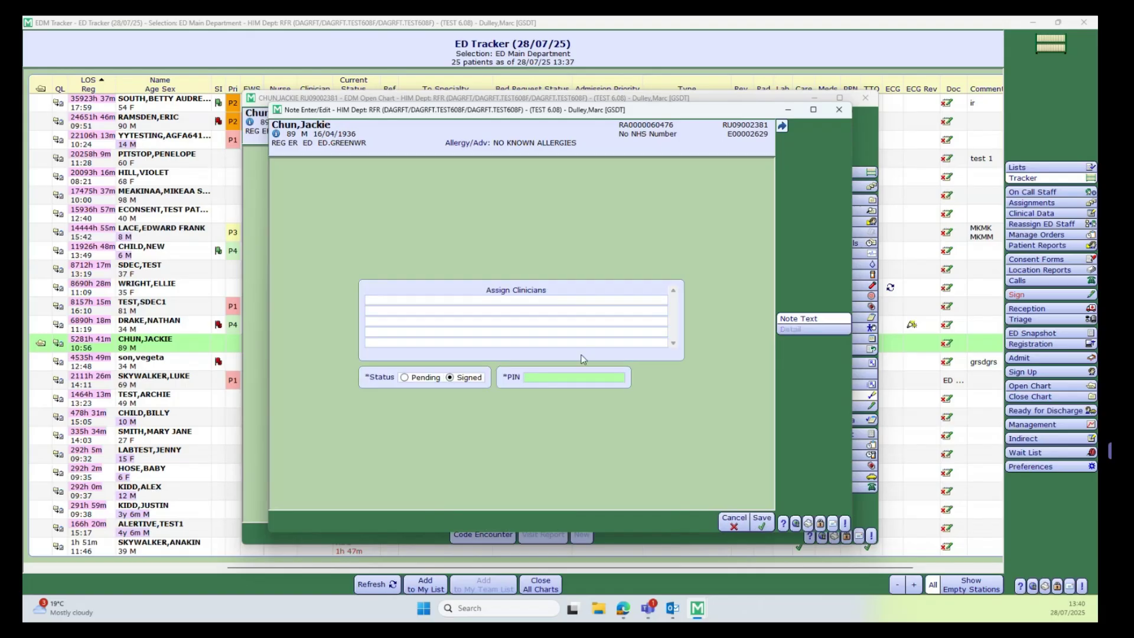
- Assign the checking clinician and sign the ED TTO Pack Log with your PIN
click(517, 302)
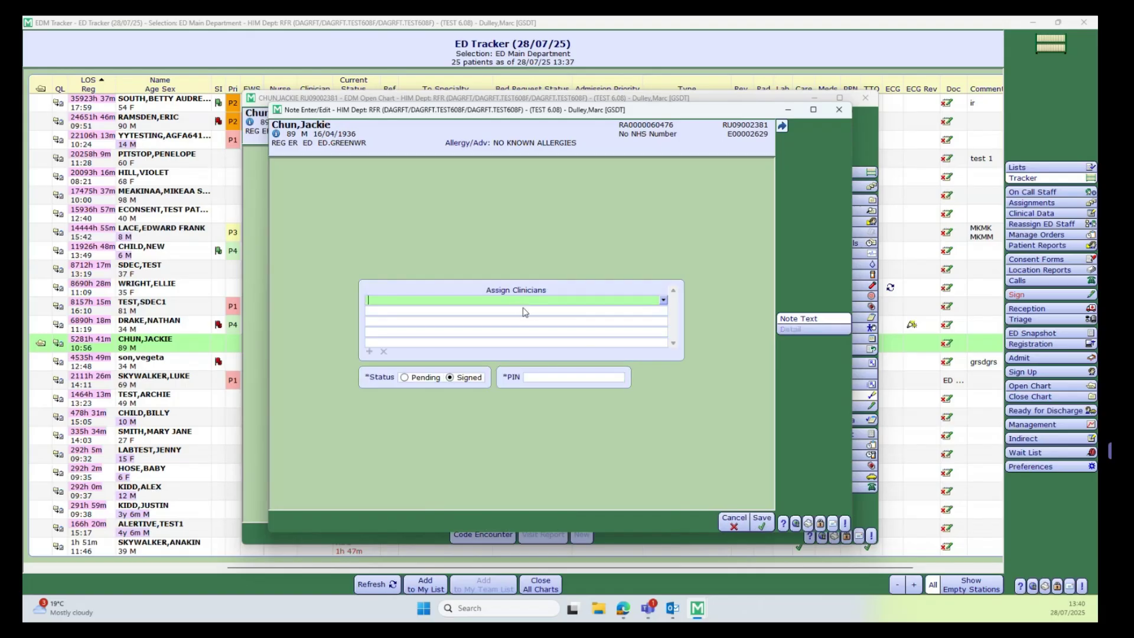
text(how)
click(529, 315)
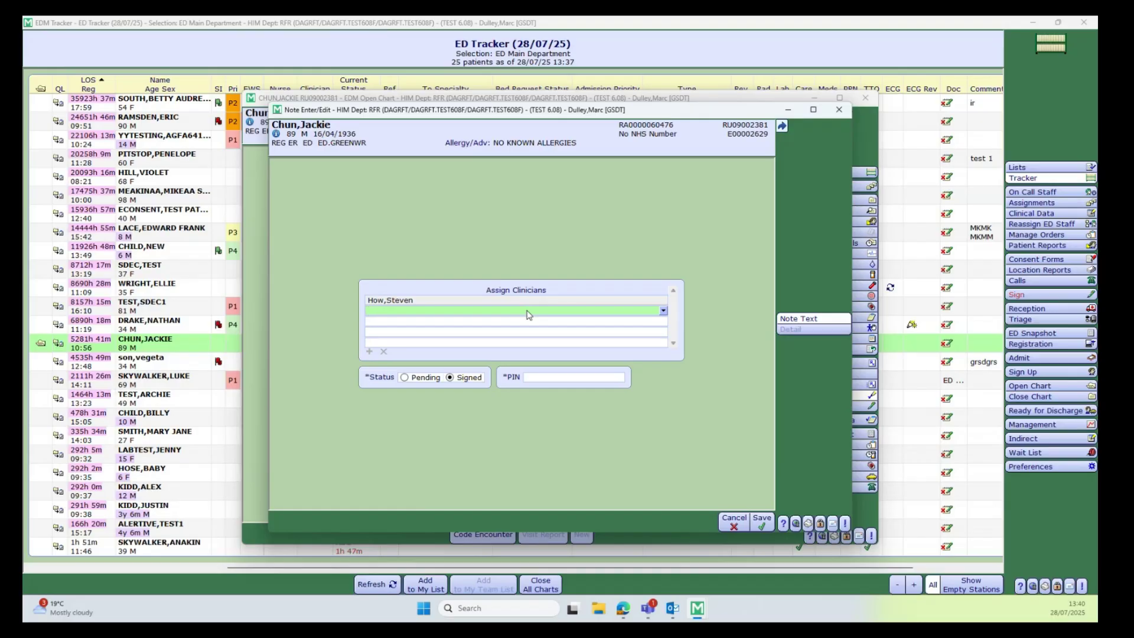
click(530, 379)
text(****)
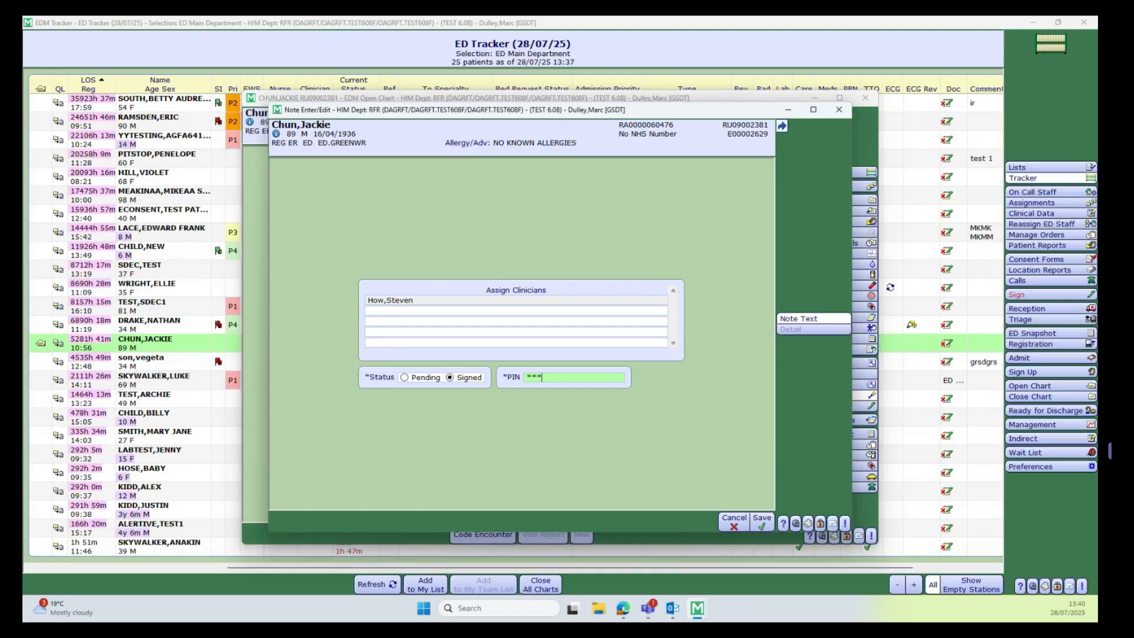
key(Return)
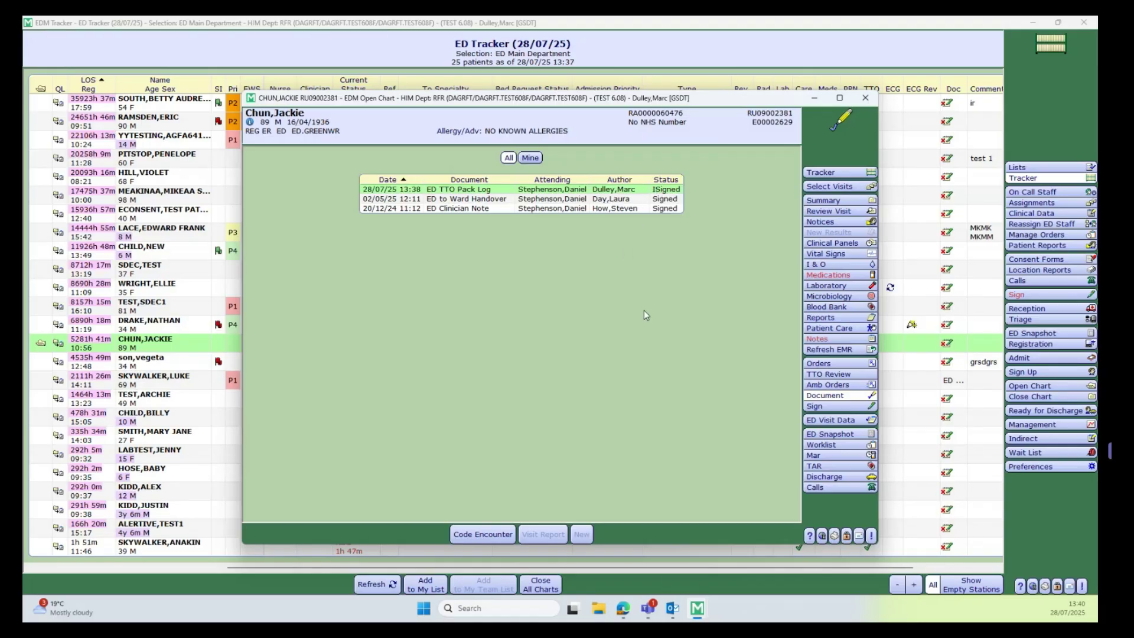
- Set the ED TTO worklist item to Complete and close the patient's chart
click(826, 448)
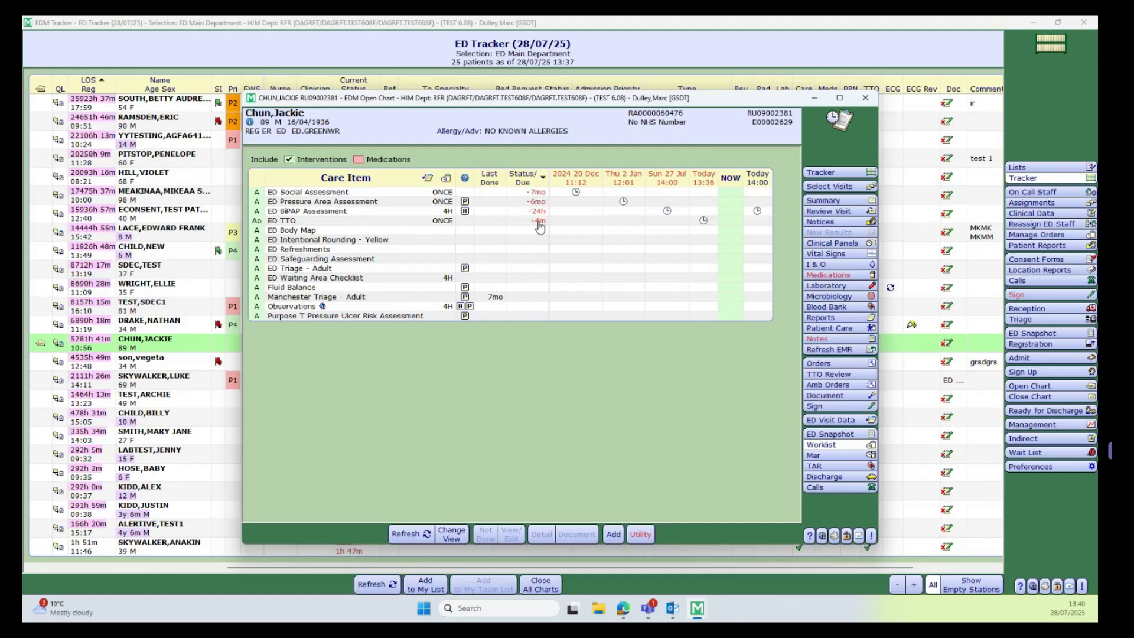
click(539, 225)
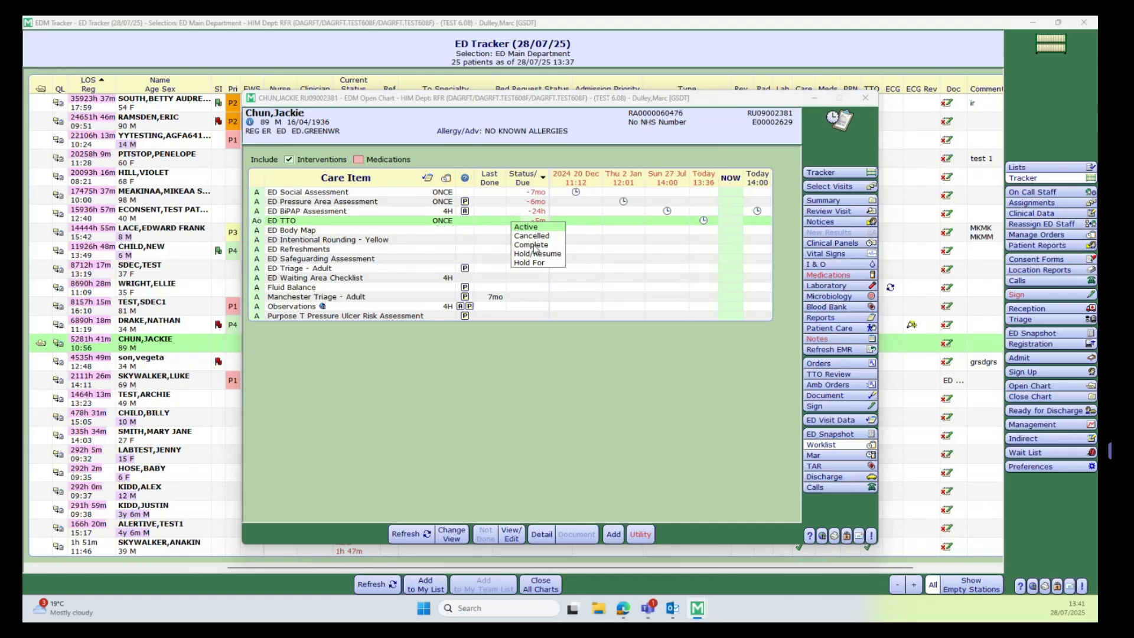
click(534, 245)
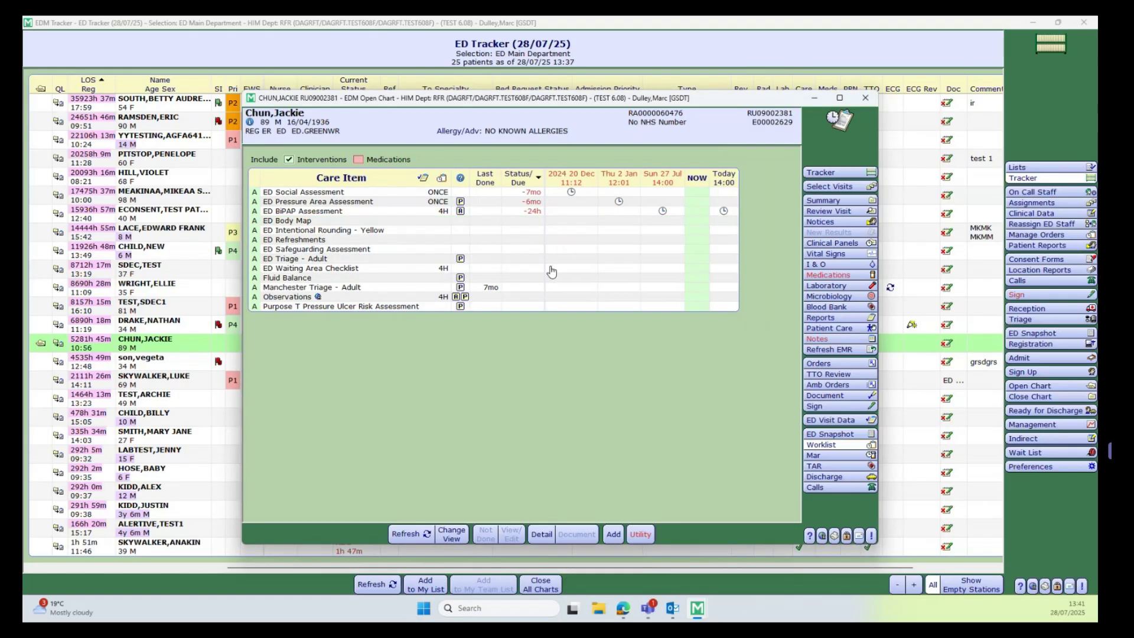
click(817, 173)
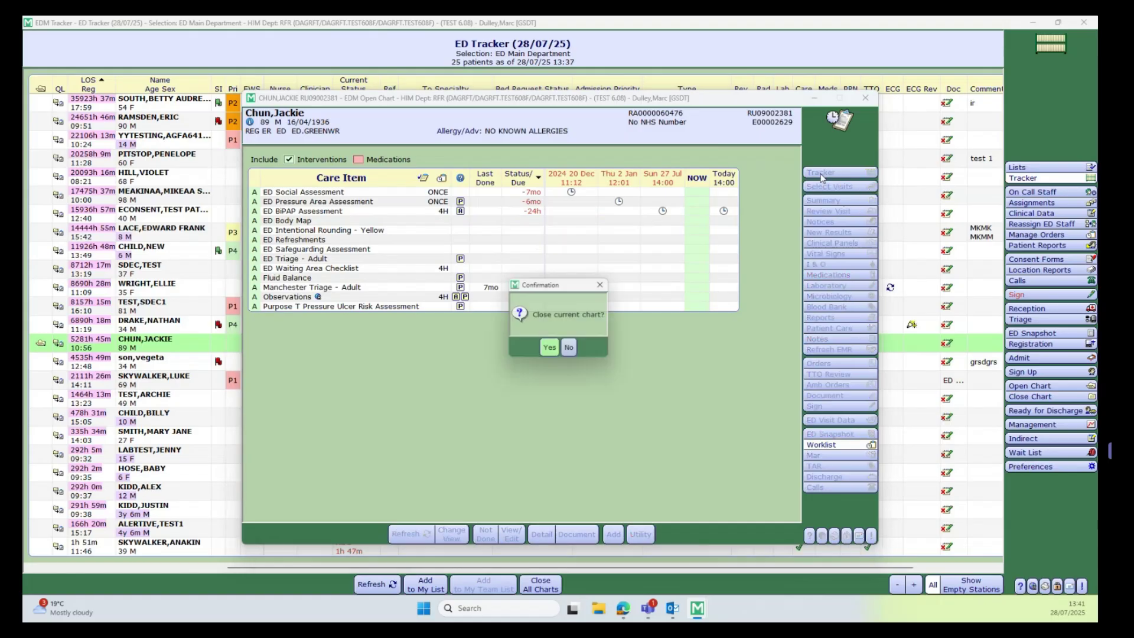
click(551, 352)
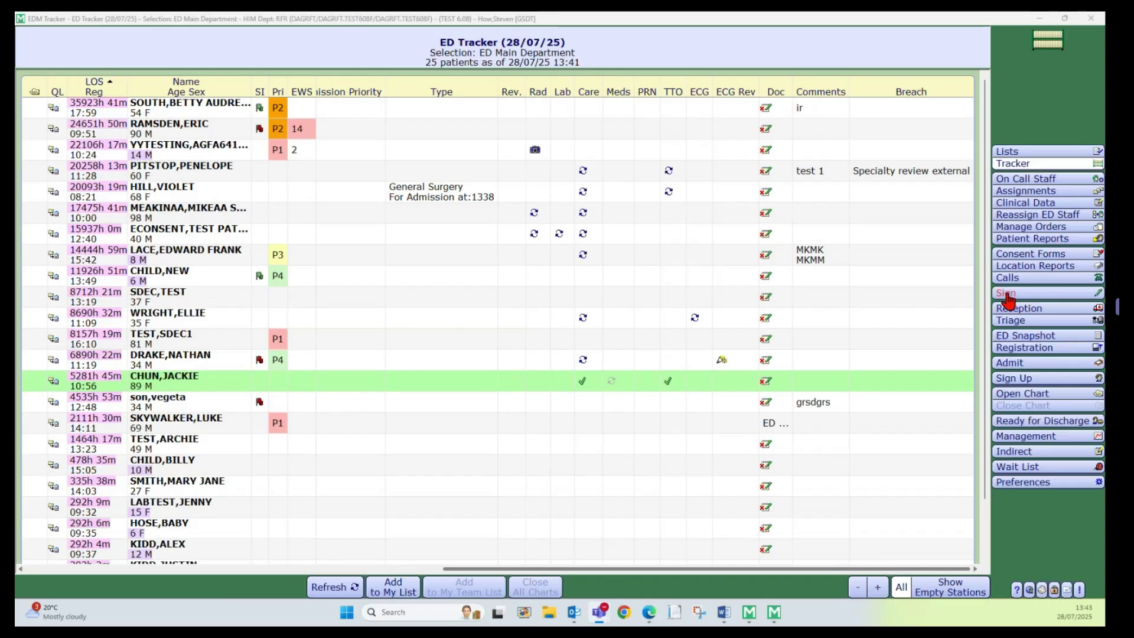
- From the documents awaiting signature, select only the TTO Pack Log note and open it for review
click(1009, 295)
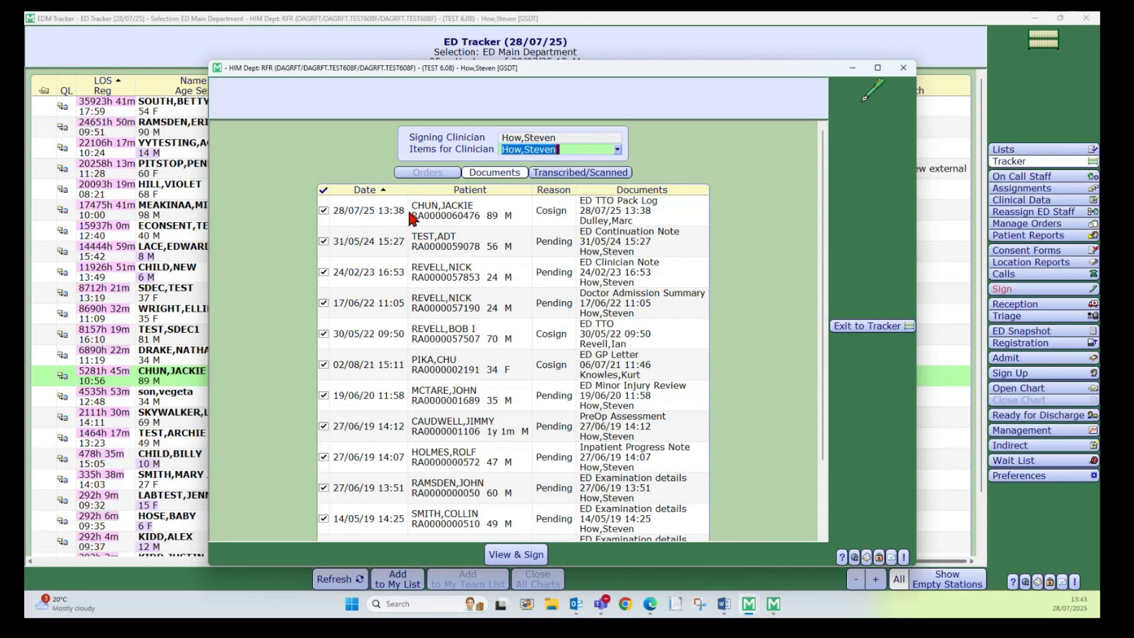
click(323, 190)
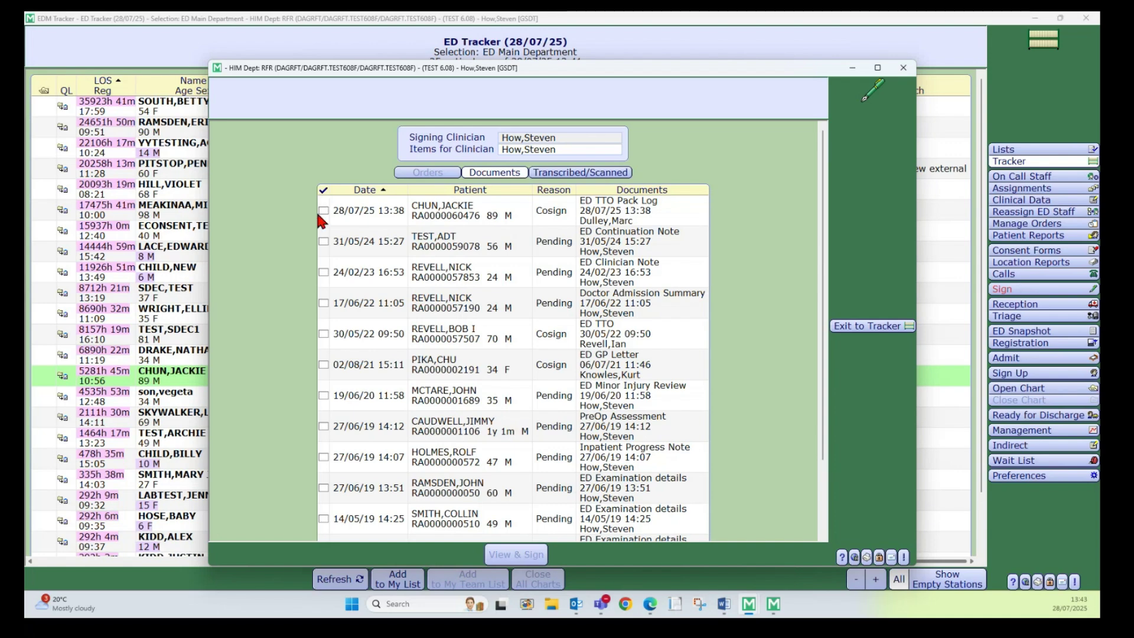
click(323, 211)
click(530, 555)
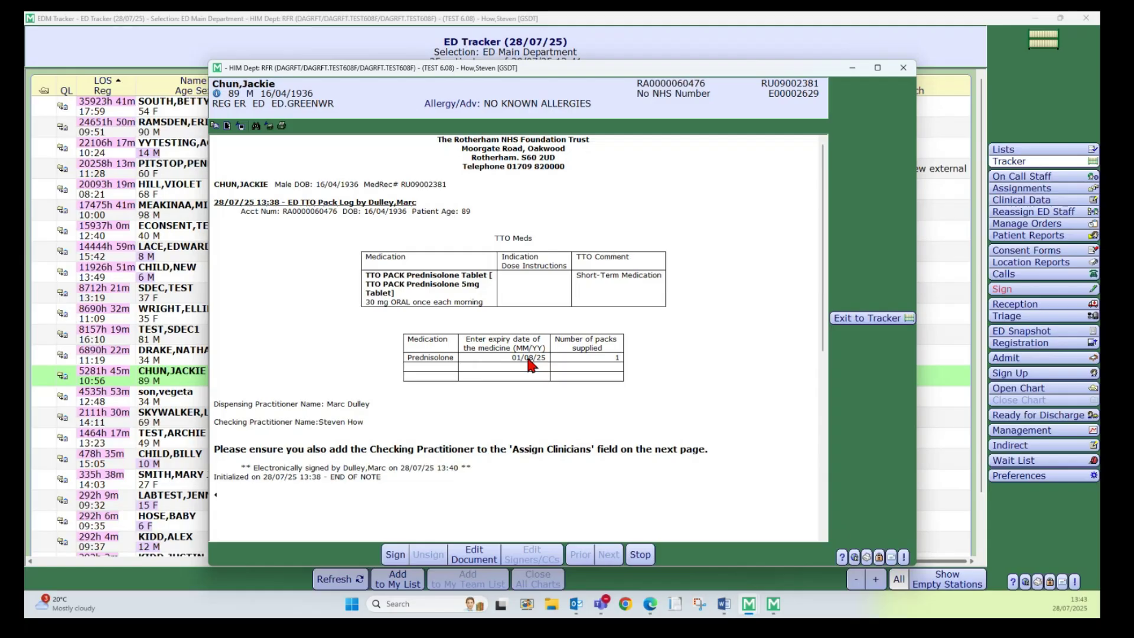
- Sign the TTO Pack Log note with the clinician's PIN, save, and return to the ED Tracker
click(395, 557)
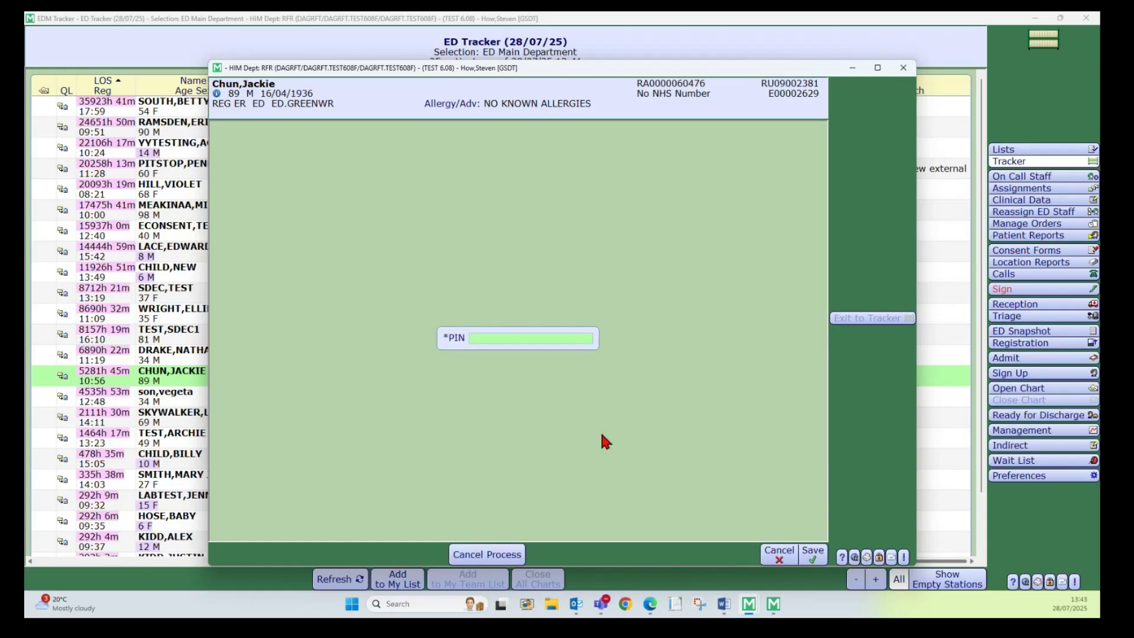
text(****)
click(819, 560)
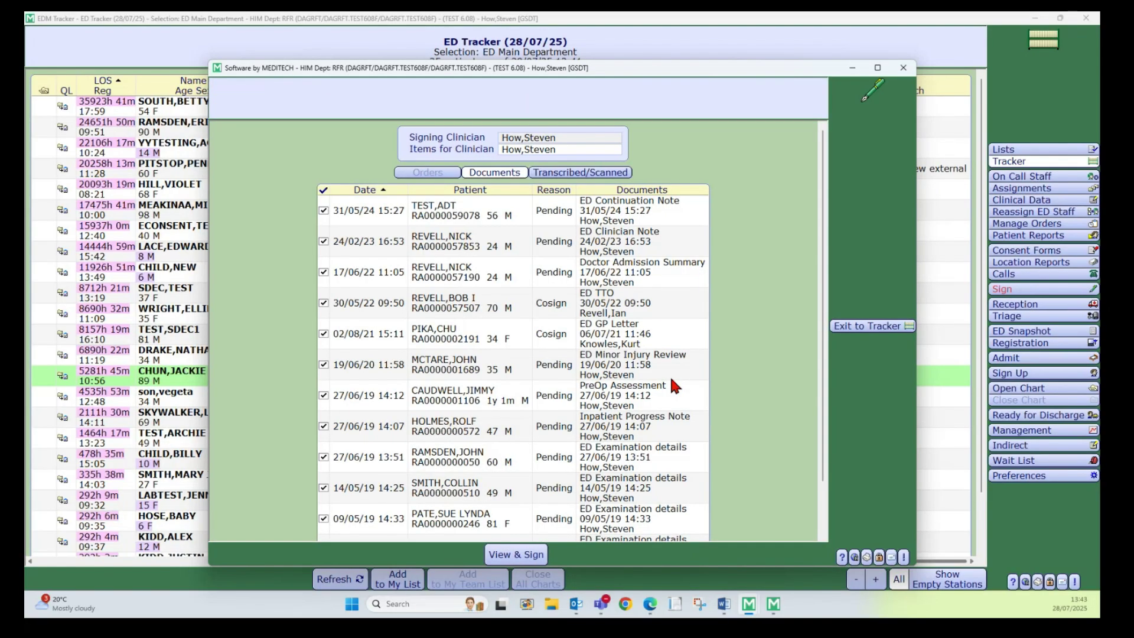
click(904, 67)
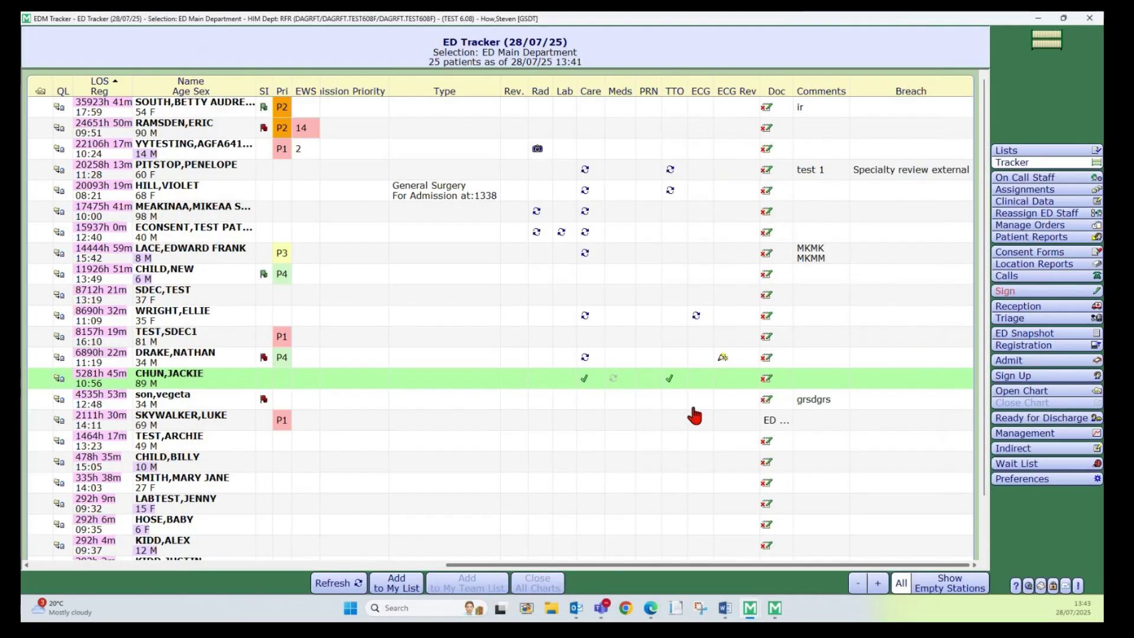